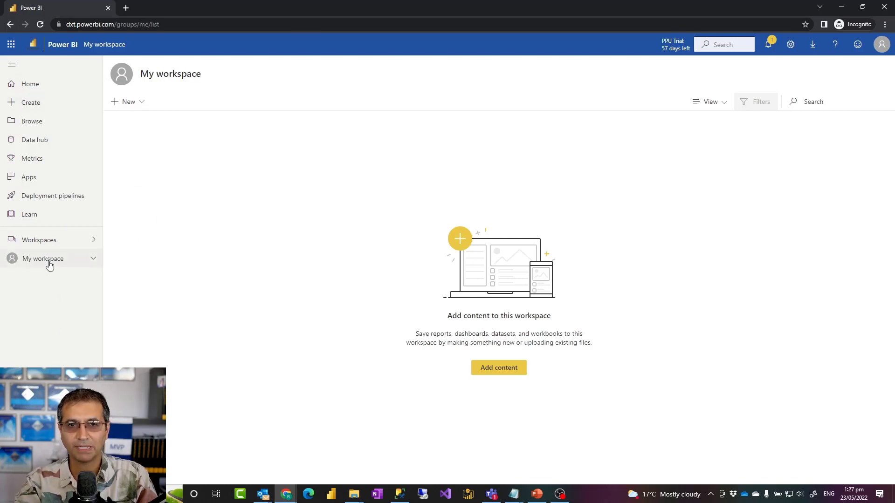
Start a new workspace, review its Advanced license mode options, then cancel without creating it
{"action": "left_click", "coordinate": [42, 244]}
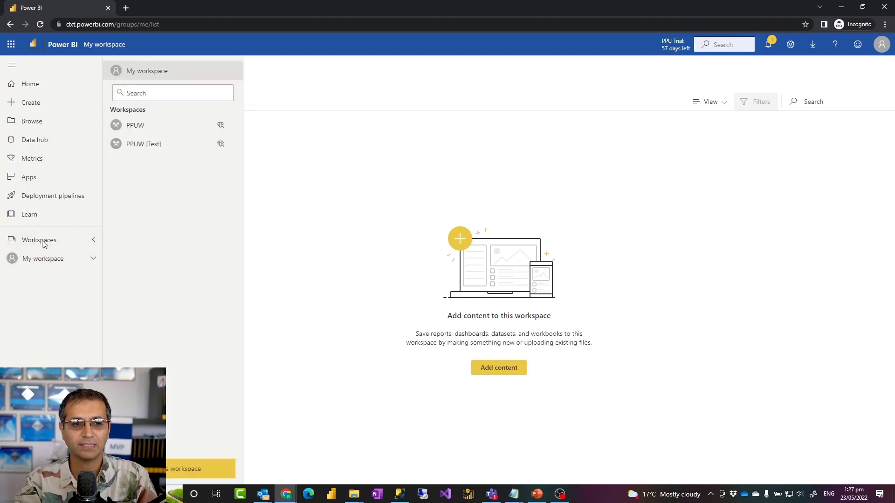
{"action": "left_click", "coordinate": [175, 472]}
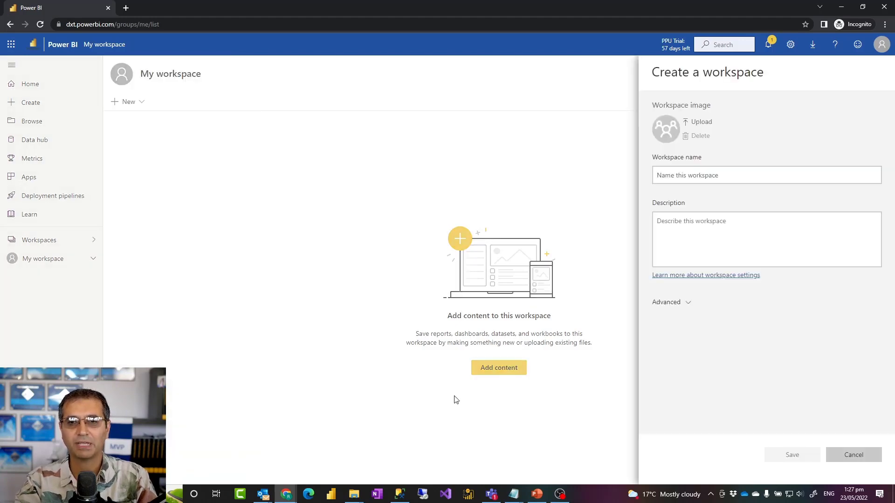
{"action": "left_click", "coordinate": [687, 304]}
{"action": "scroll", "coordinate": [708, 322], "scroll_direction": "down", "scroll_amount": 4}
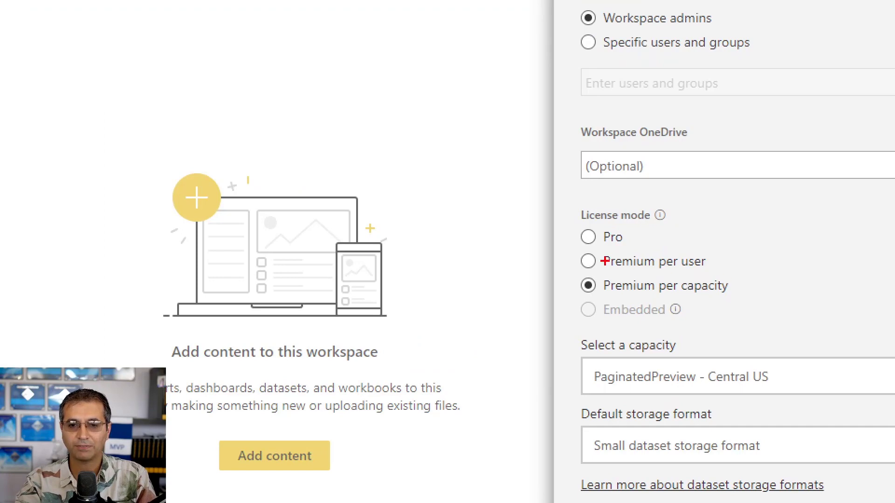
{"action": "mouse_move", "coordinate": [575, 250]}
{"action": "left_mouse_down"}
{"action": "mouse_move", "coordinate": [698, 296]}
{"action": "mouse_move", "coordinate": [769, 296]}
{"action": "left_mouse_up"}
{"action": "key", "text": "Escape"}
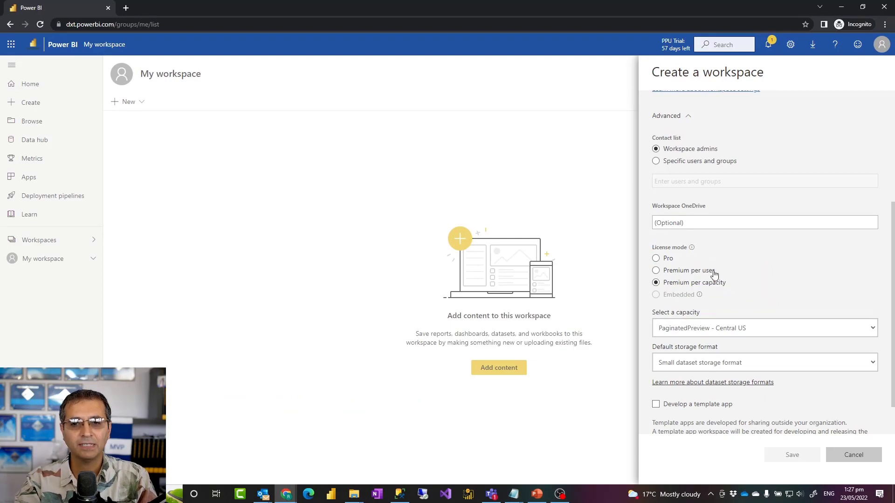
{"action": "scroll", "coordinate": [718, 267], "scroll_direction": "up", "scroll_amount": 5}
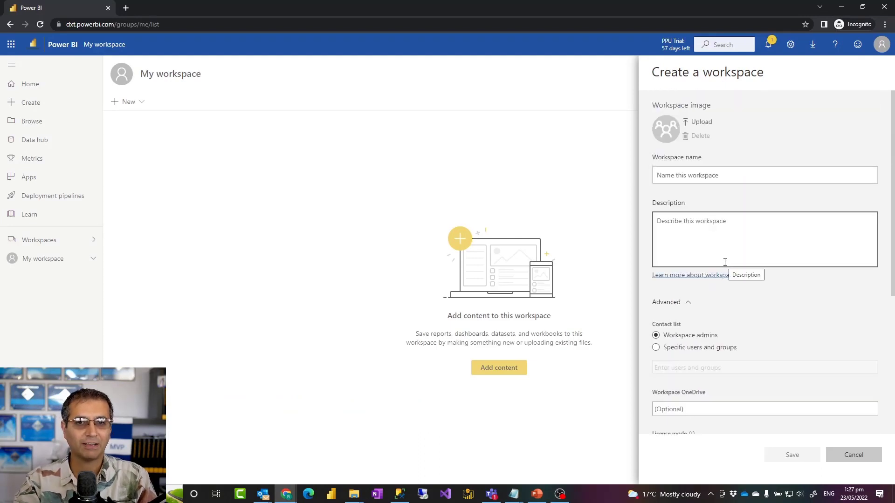
{"action": "left_click", "coordinate": [851, 458]}
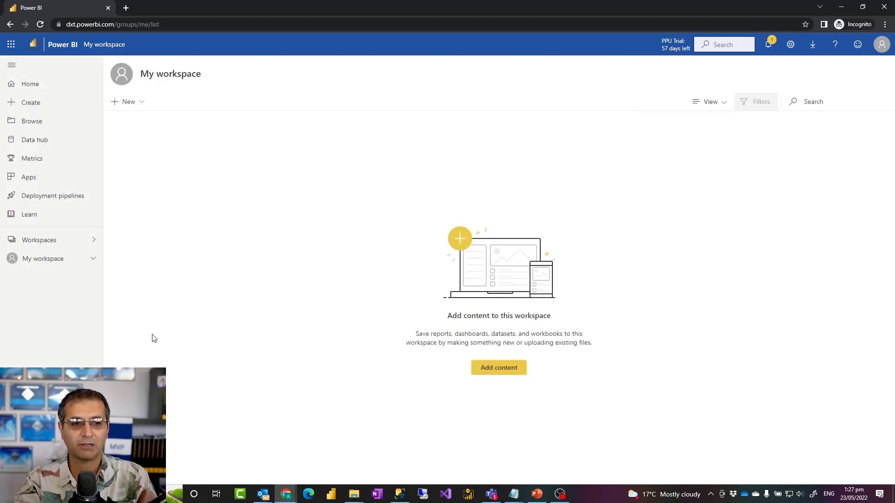
Open the PPUW workspace and look over the New menu's Datamart (Preview) option
{"action": "left_click", "coordinate": [45, 238]}
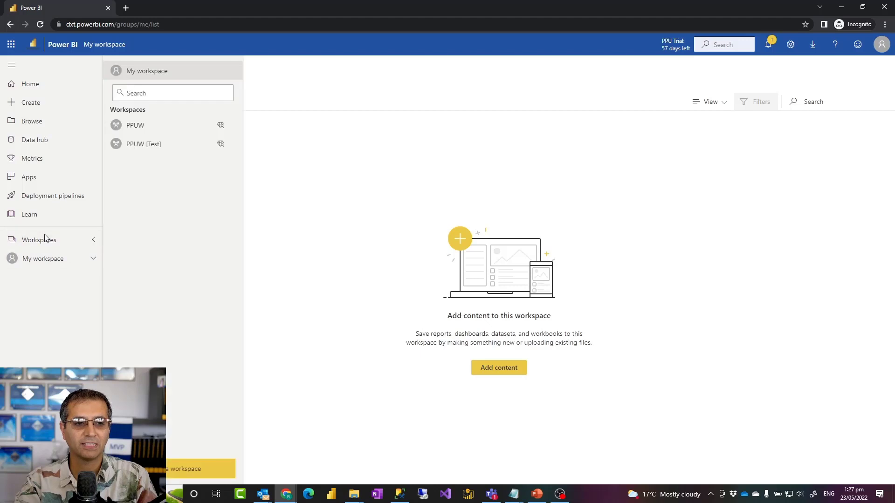
{"action": "left_click", "coordinate": [139, 125]}
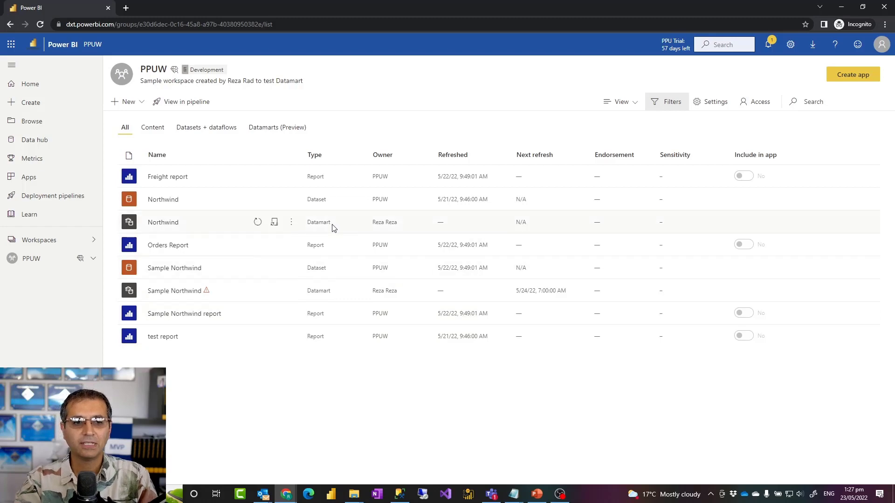
{"action": "left_click", "coordinate": [122, 102]}
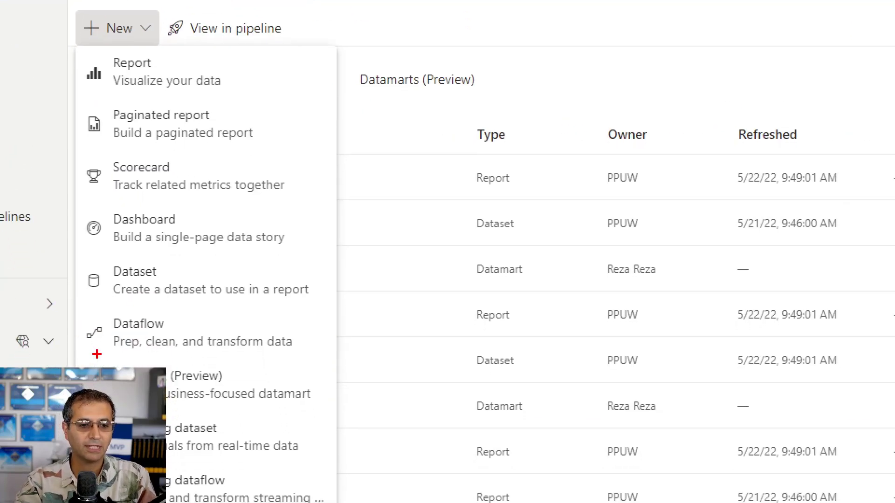
{"action": "left_click_drag", "start_coordinate": [75, 359], "coordinate": [335, 422]}
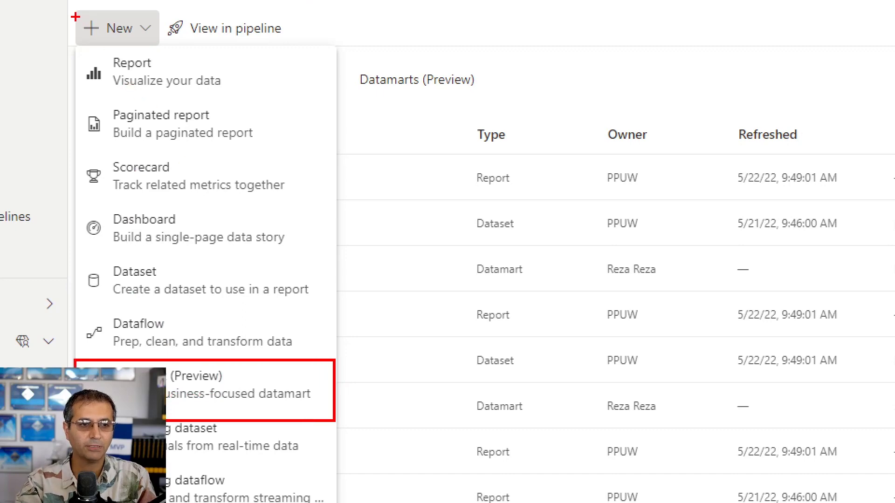
{"action": "left_click_drag", "start_coordinate": [73, 10], "coordinate": [161, 48]}
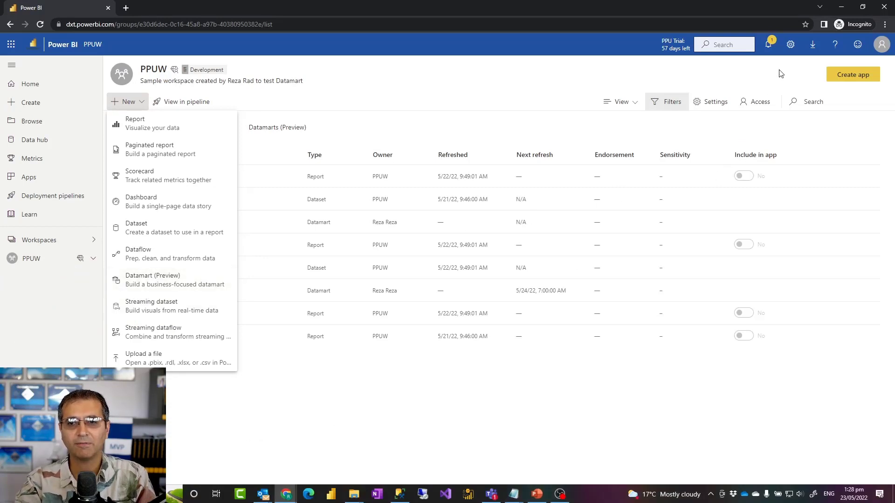
{"action": "key", "text": "Escape"}
Confirm the Admin portal's Create Datamarts (Preview) tenant setting is Enabled, then go back to PPUW
{"action": "left_click", "coordinate": [794, 49]}
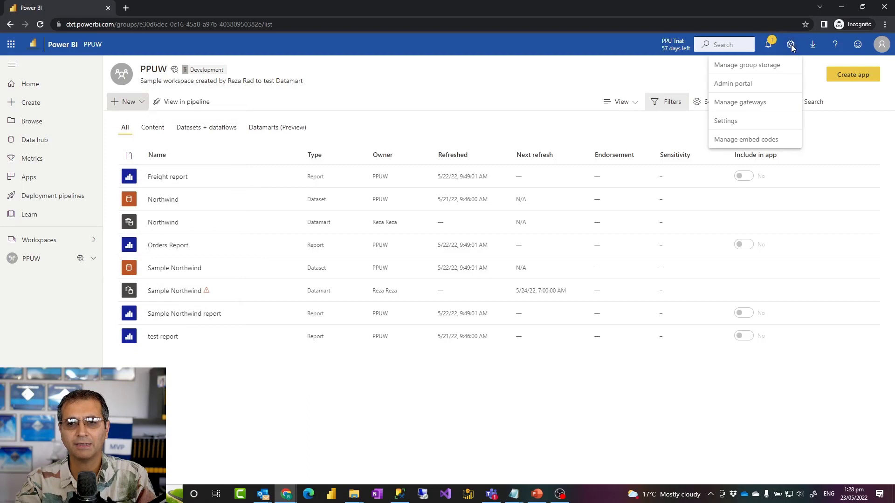
{"action": "left_click", "coordinate": [749, 87]}
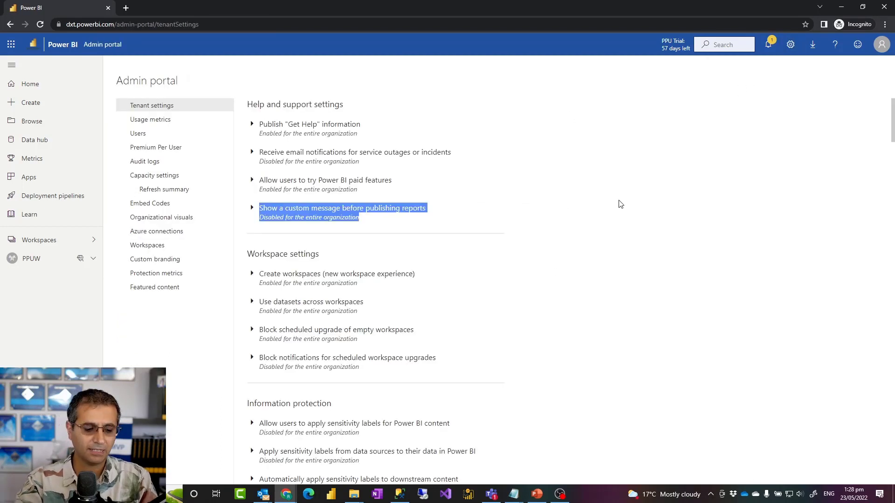
{"action": "key", "text": "ctrl+f"}
{"action": "type", "text": "data"}
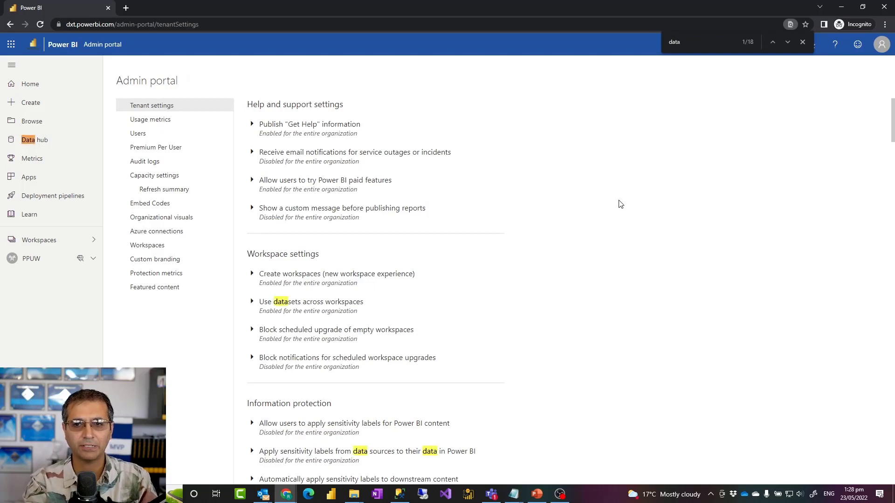
{"action": "type", "text": "mart"}
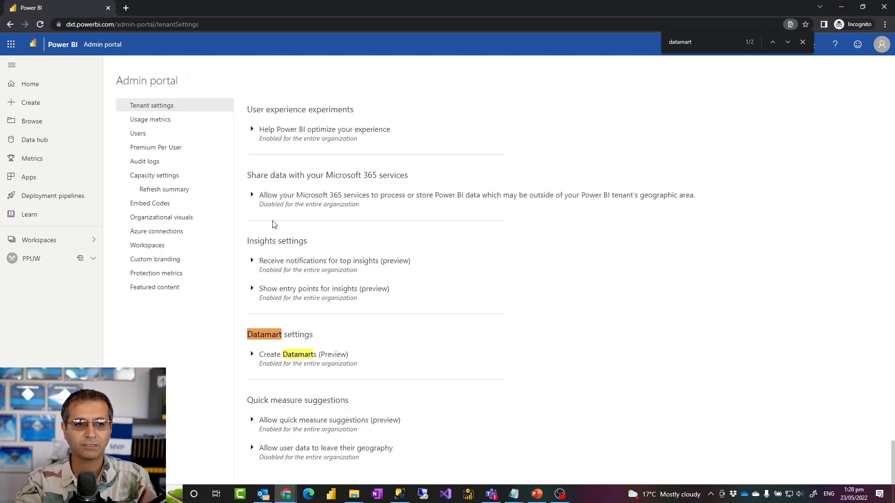
{"action": "left_click", "coordinate": [252, 355]}
{"action": "scroll", "coordinate": [280, 356], "scroll_direction": "down", "scroll_amount": 2}
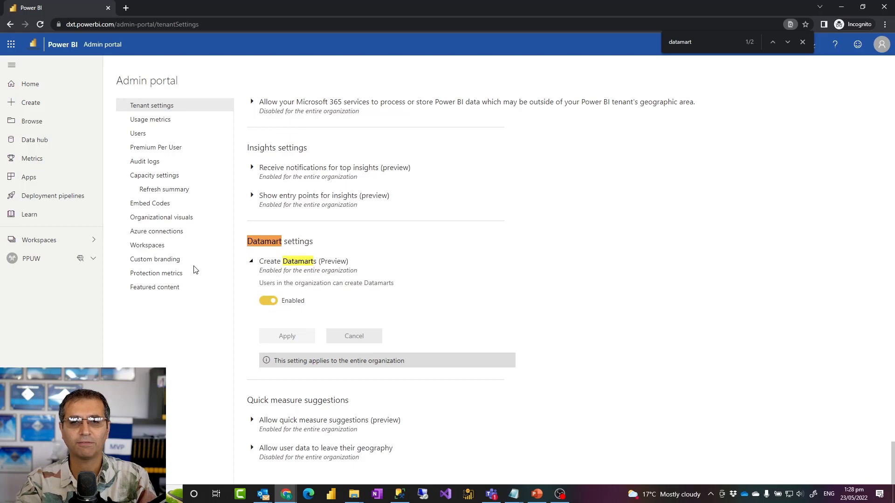
{"action": "left_click", "coordinate": [25, 264]}
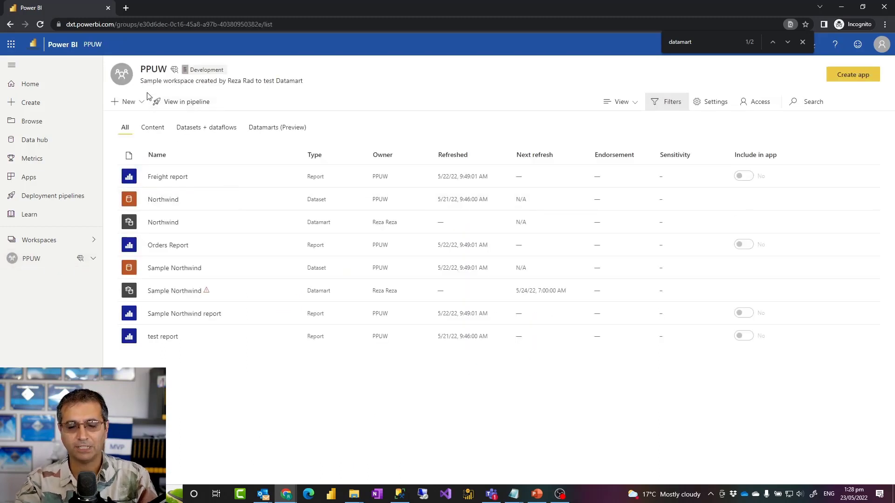
Create a new Datamart (Preview) in PPUW and browse the full list of data source connectors
{"action": "left_click", "coordinate": [135, 101]}
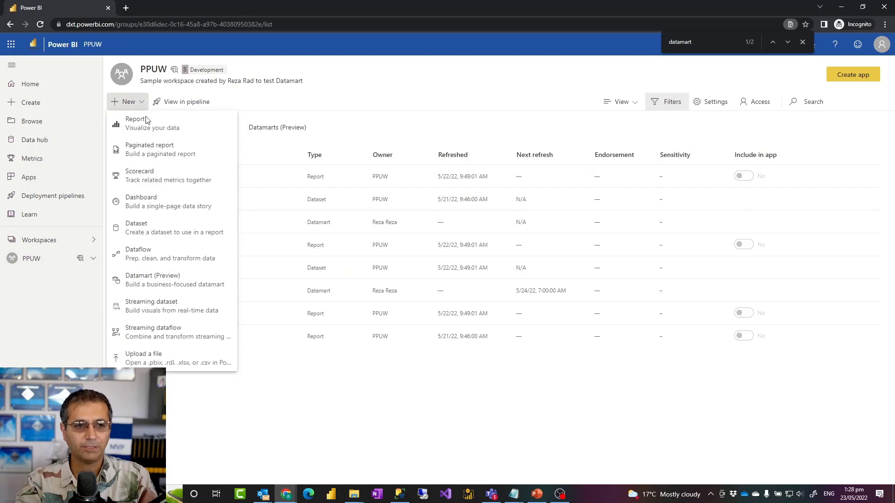
{"action": "left_click", "coordinate": [153, 285]}
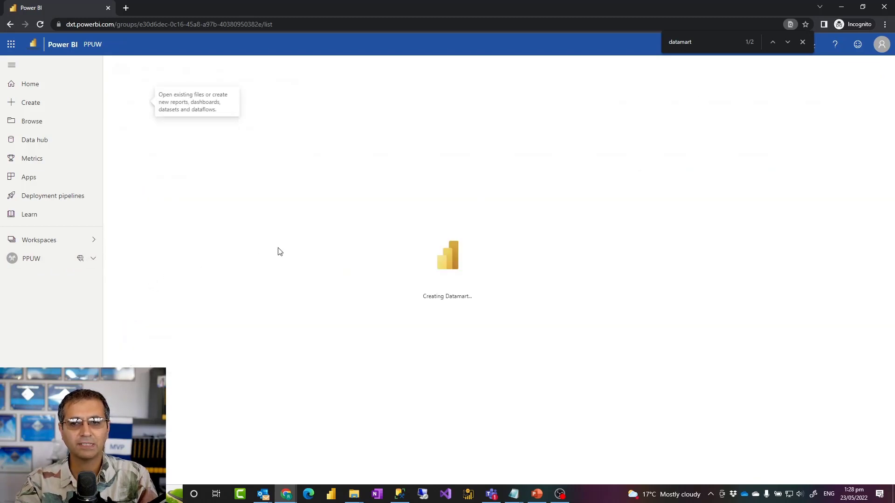
{"action": "left_click", "coordinate": [802, 43]}
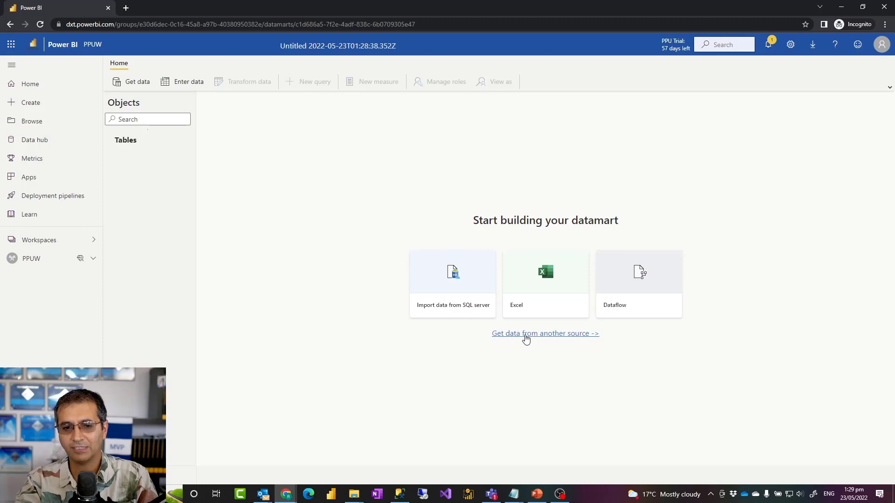
{"action": "left_click", "coordinate": [545, 336]}
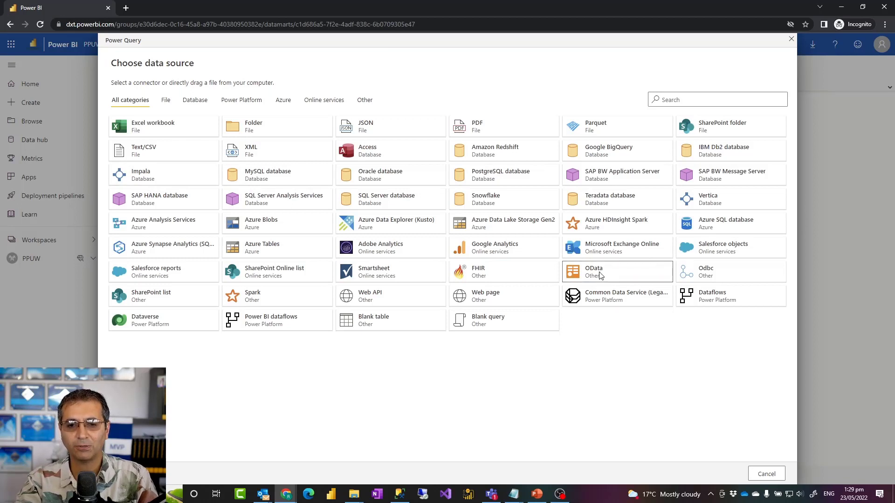
{"action": "left_click", "coordinate": [600, 276]}
{"action": "left_click", "coordinate": [304, 109]}
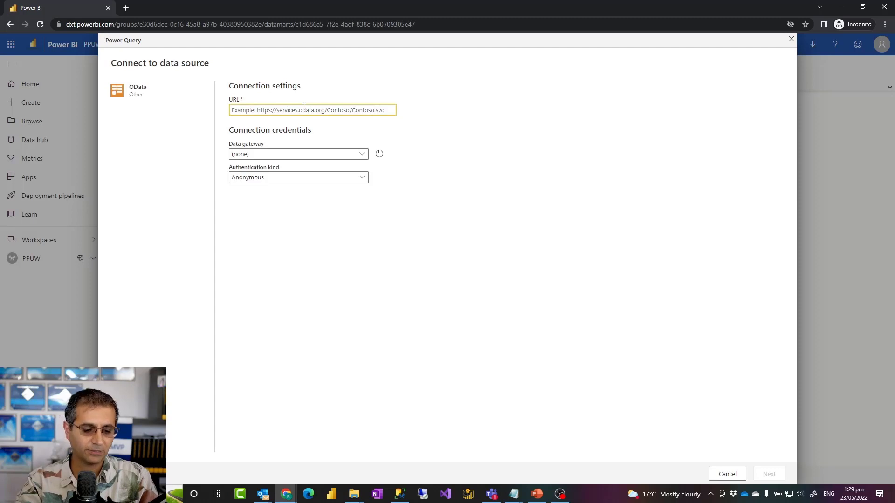
{"action": "type", "text": "https://services.odata.org/Northwind/Northwind.svc"}
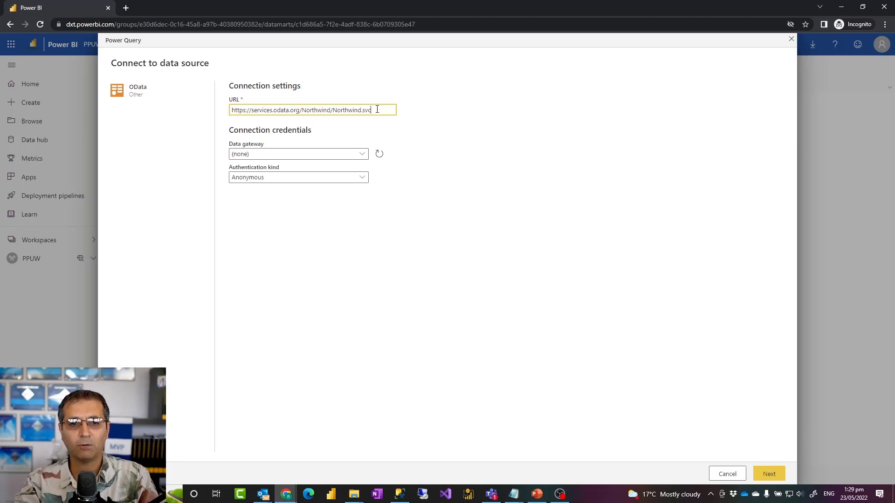
{"action": "left_click_drag", "start_coordinate": [376, 109], "coordinate": [216, 124]}
{"action": "left_click", "coordinate": [408, 369]}
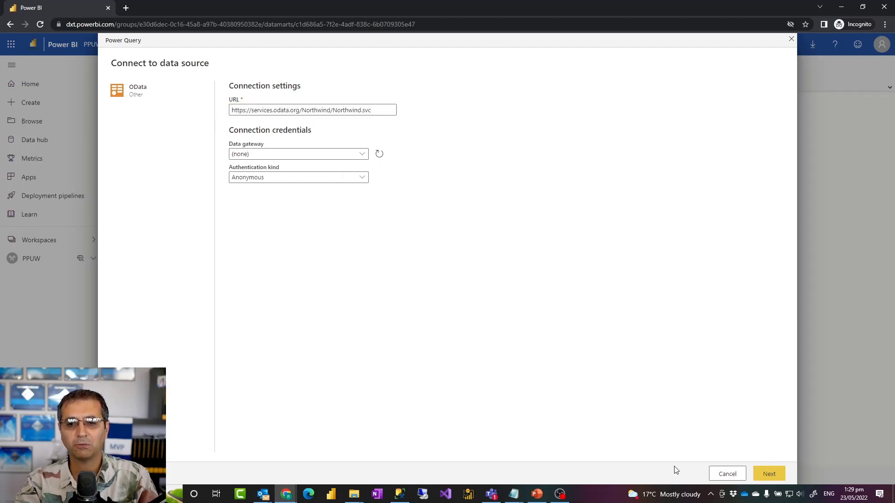
{"action": "left_click", "coordinate": [770, 474]}
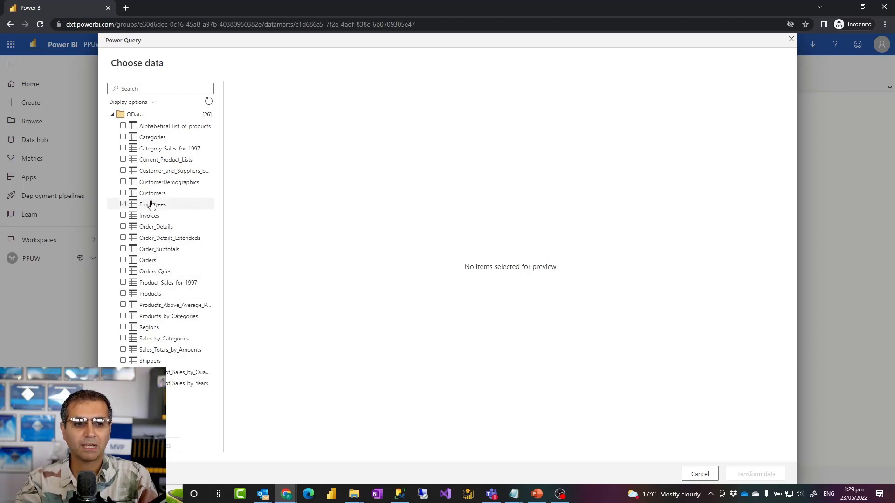
Preview and tick Orders, then add its related tables Customers, Employees, Order_Details and Shippers
{"action": "left_click", "coordinate": [145, 261]}
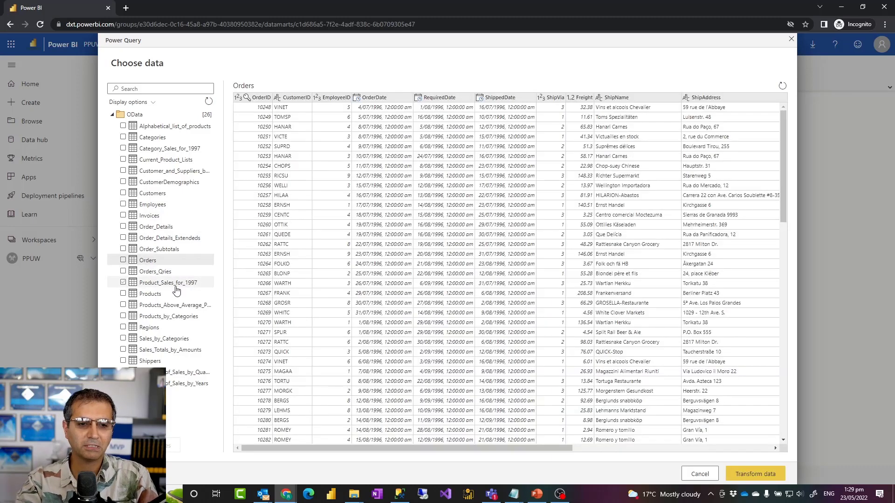
{"action": "left_click", "coordinate": [123, 260]}
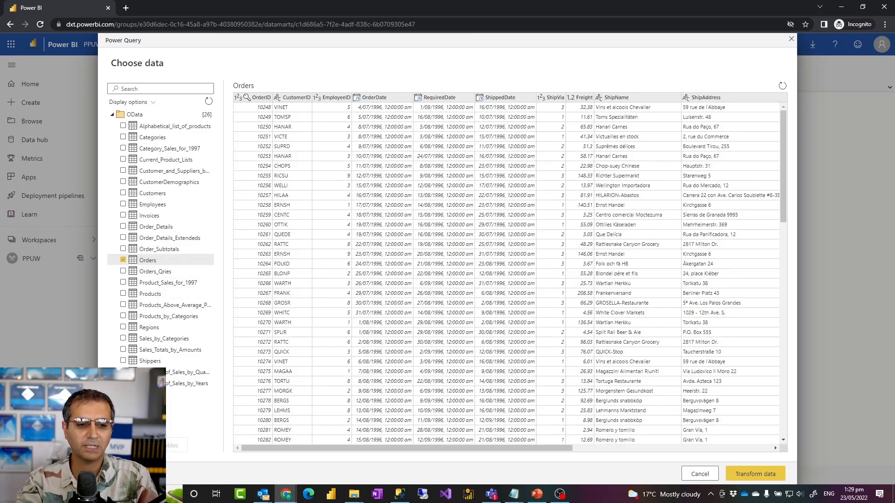
{"action": "left_click", "coordinate": [172, 445]}
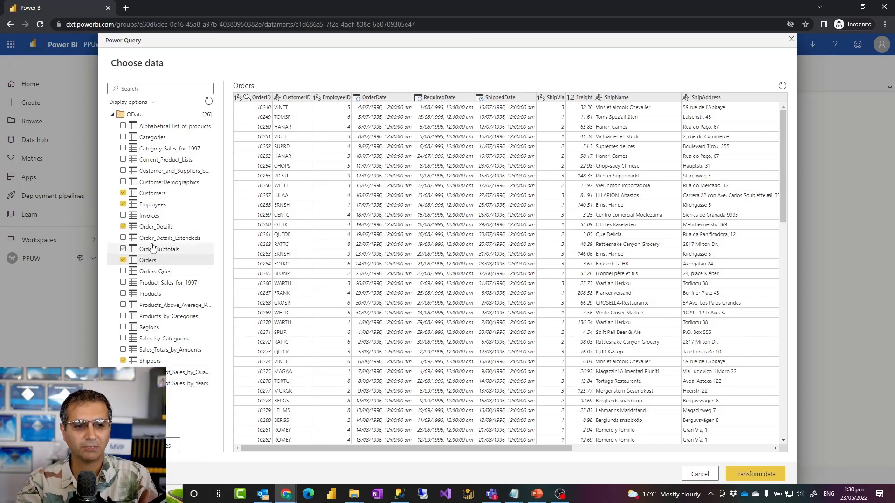
Send the five tables to Power Query and preview the Orders, Order_Details and Shippers queries
{"action": "left_click", "coordinate": [754, 473]}
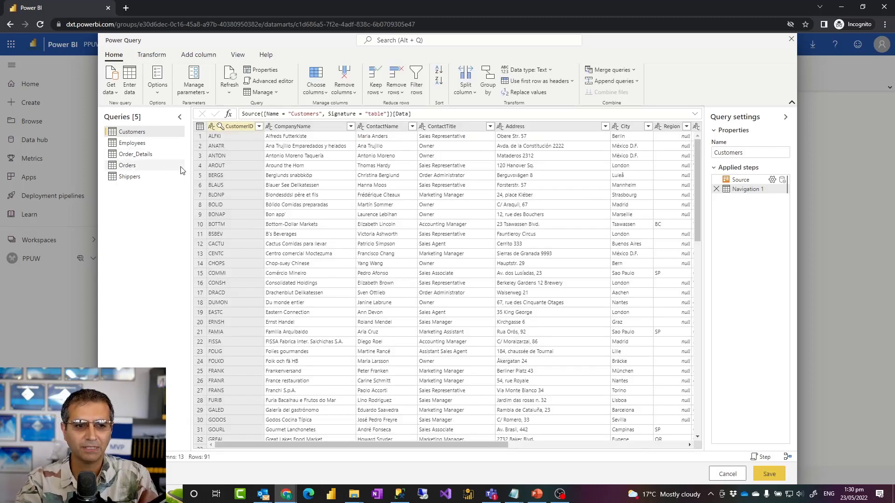
{"action": "left_click", "coordinate": [127, 168]}
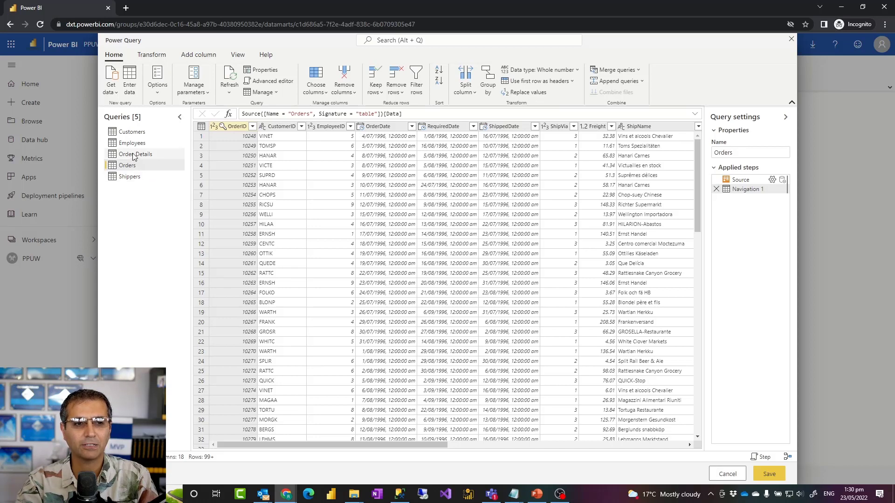
{"action": "left_click", "coordinate": [134, 156]}
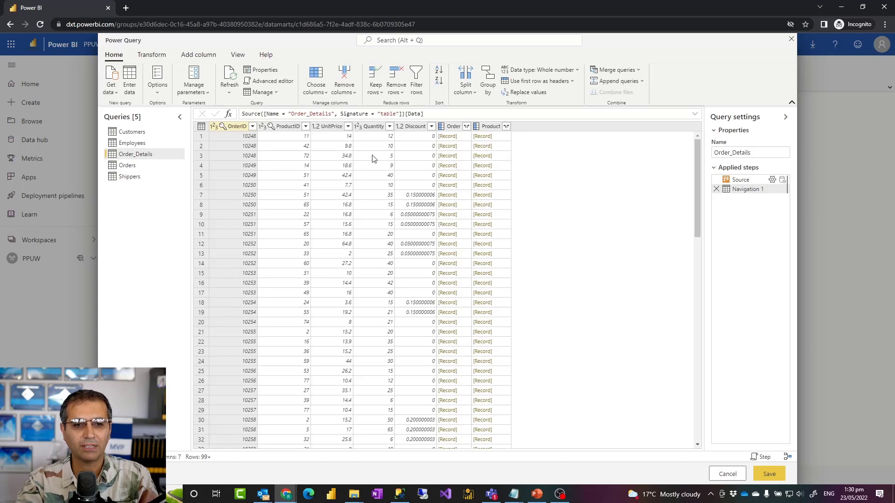
{"action": "left_click", "coordinate": [130, 180]}
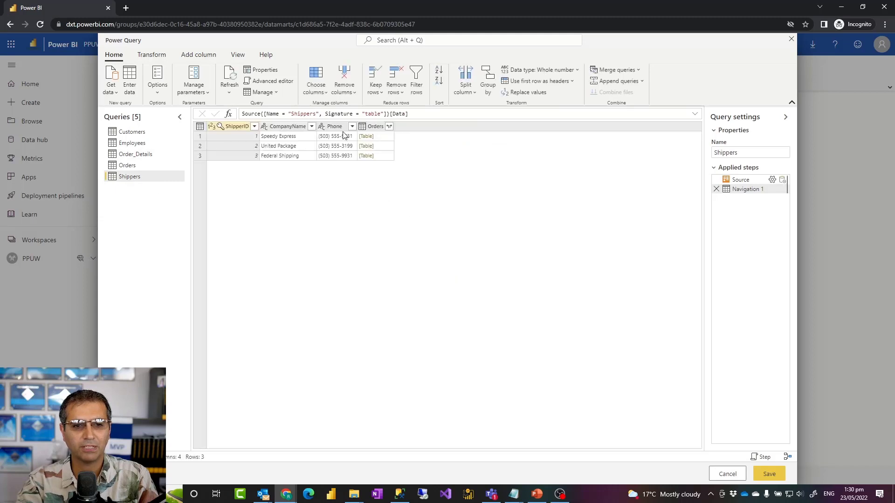
Remove the Phone column from the Shippers query
{"action": "left_click", "coordinate": [338, 128]}
{"action": "right_click", "coordinate": [340, 130]}
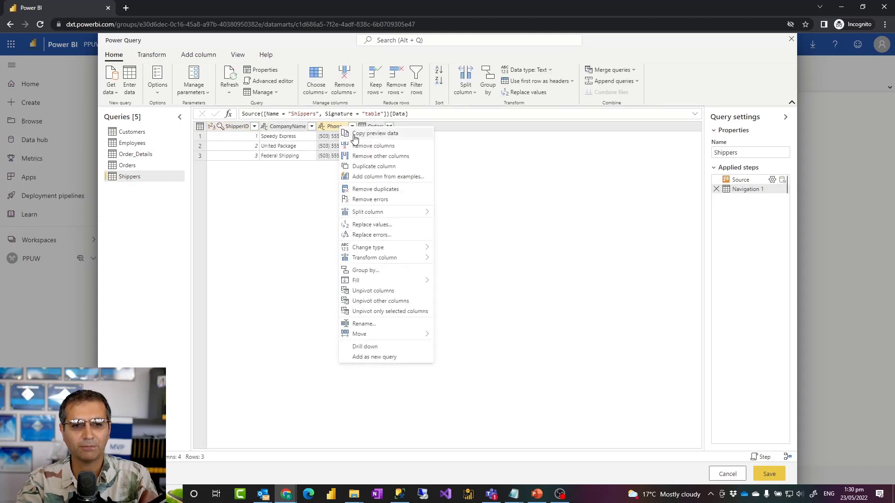
{"action": "left_click", "coordinate": [374, 146]}
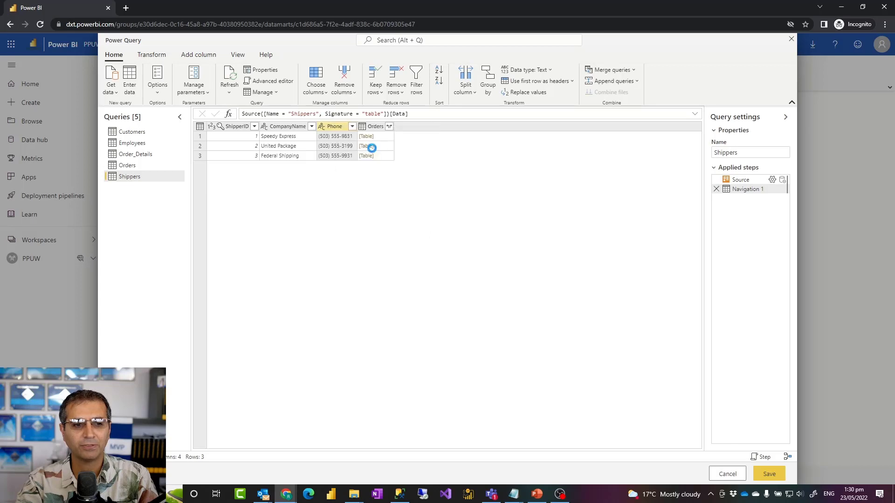
In the Customers query, select the Address, City and Country columns together
{"action": "left_click", "coordinate": [140, 133]}
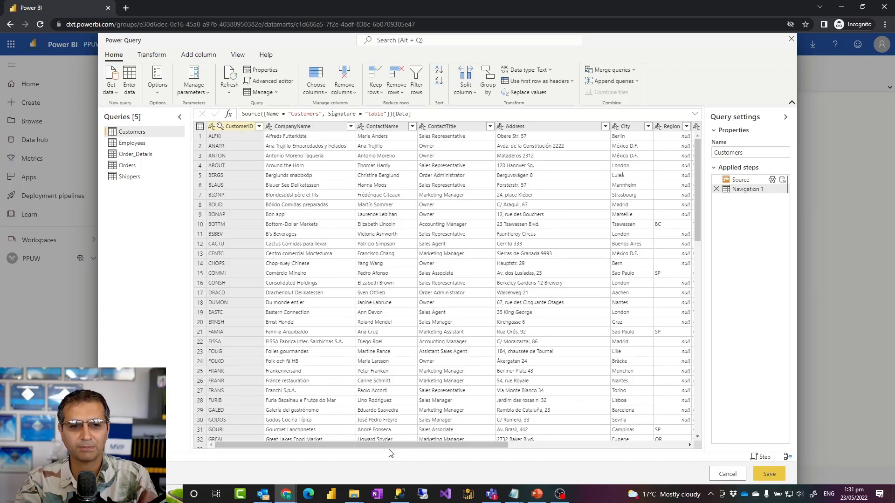
{"action": "left_click_drag", "start_coordinate": [382, 446], "coordinate": [564, 462]}
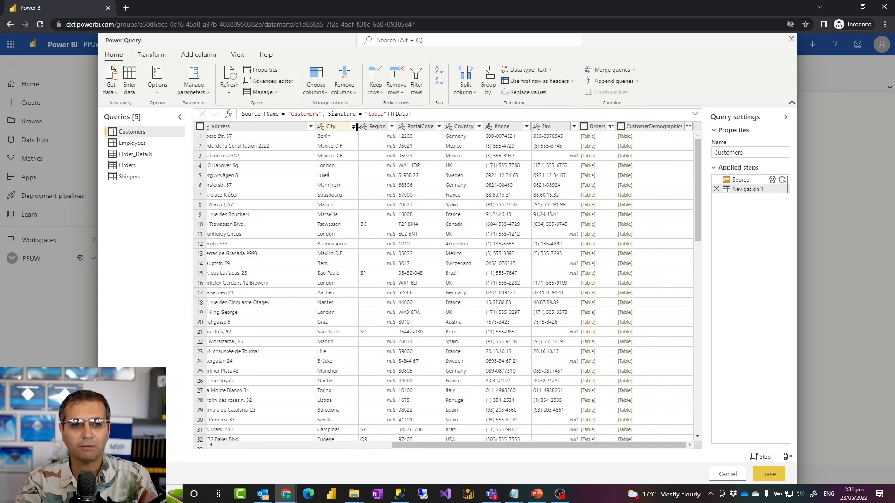
{"action": "left_click", "coordinate": [278, 126]}
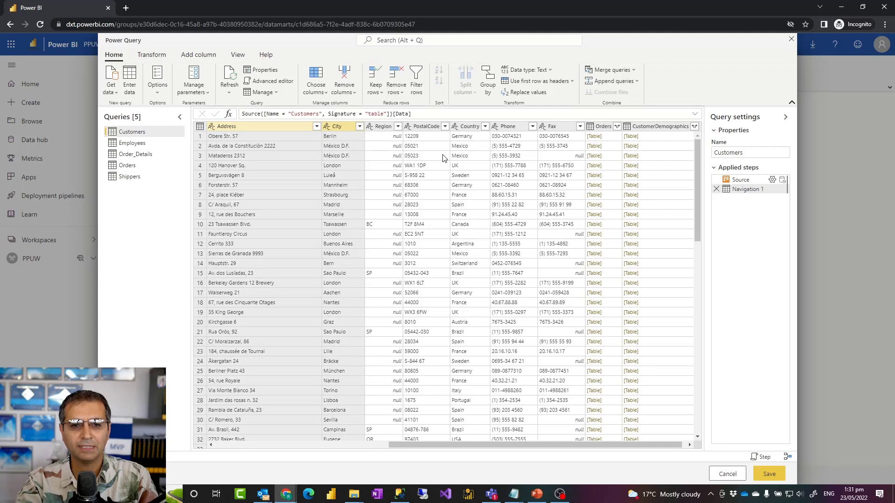
{"action": "left_click", "coordinate": [382, 126], "text": "ctrl"}
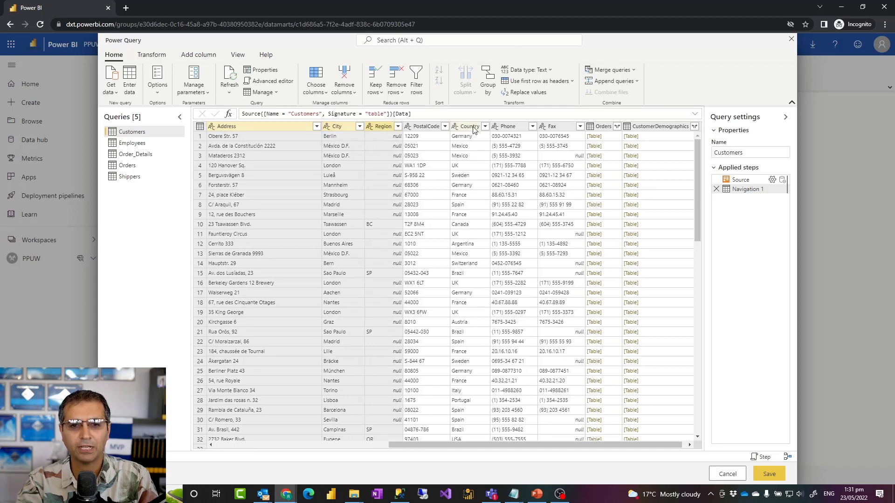
{"action": "left_click", "coordinate": [471, 127], "text": "ctrl"}
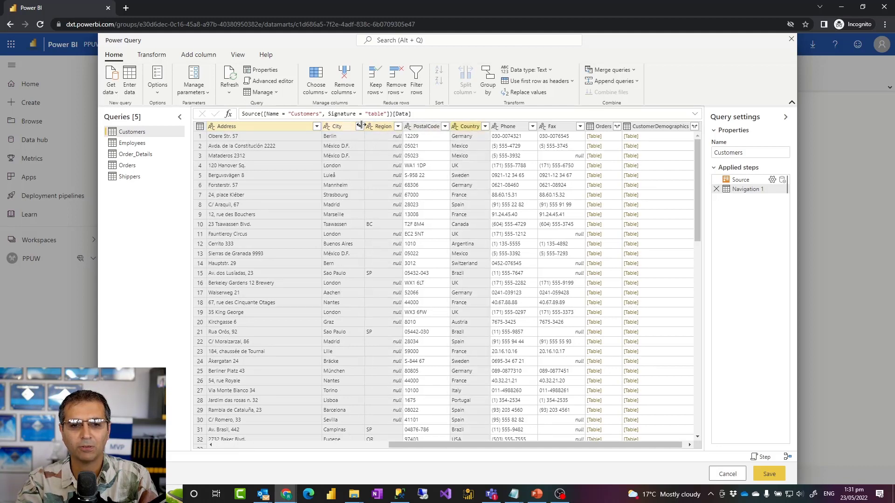
{"action": "left_click", "coordinate": [279, 127]}
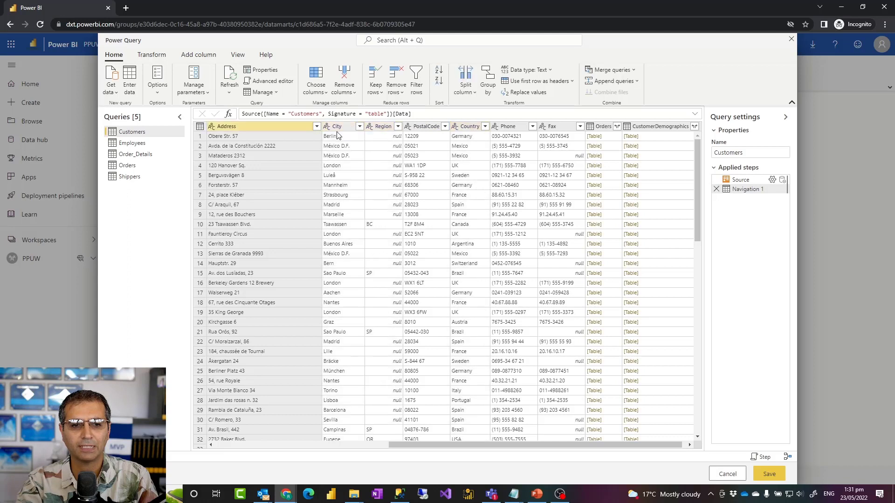
{"action": "left_click", "coordinate": [473, 126], "text": "ctrl"}
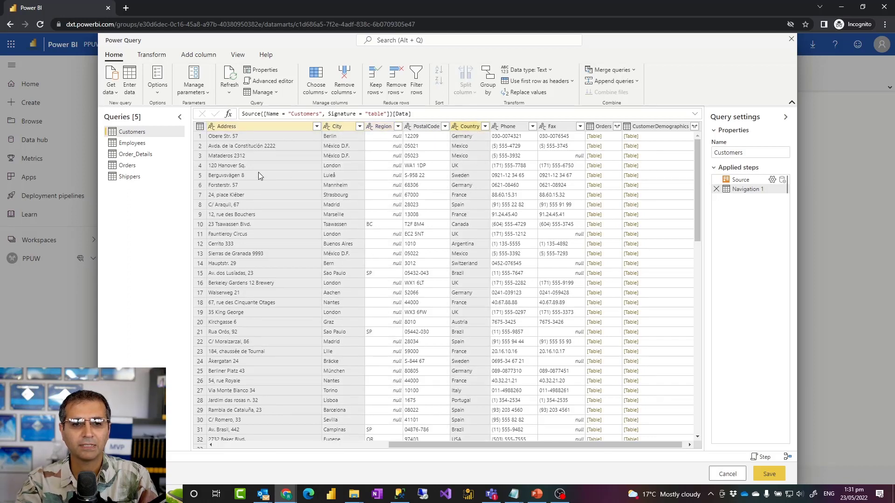
Merge the selected columns with a custom comma separator into 'Full Address' and widen it to fit
{"action": "left_click", "coordinate": [199, 55]}
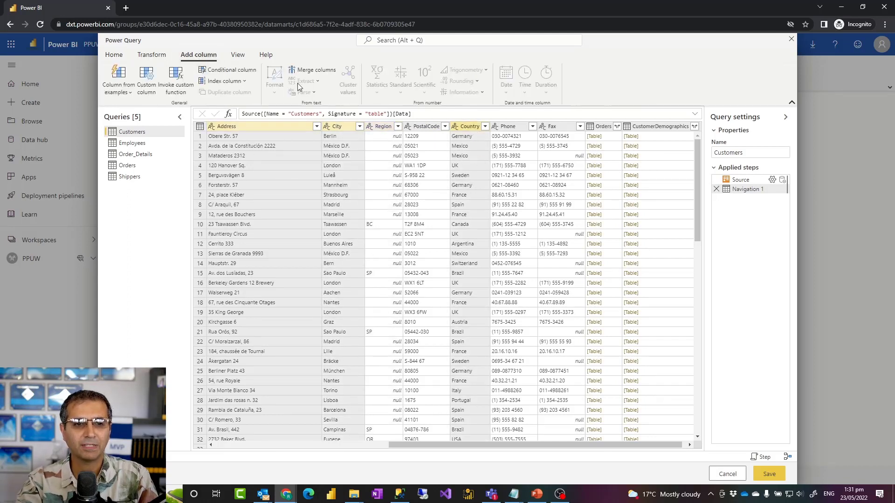
{"action": "left_click", "coordinate": [321, 70]}
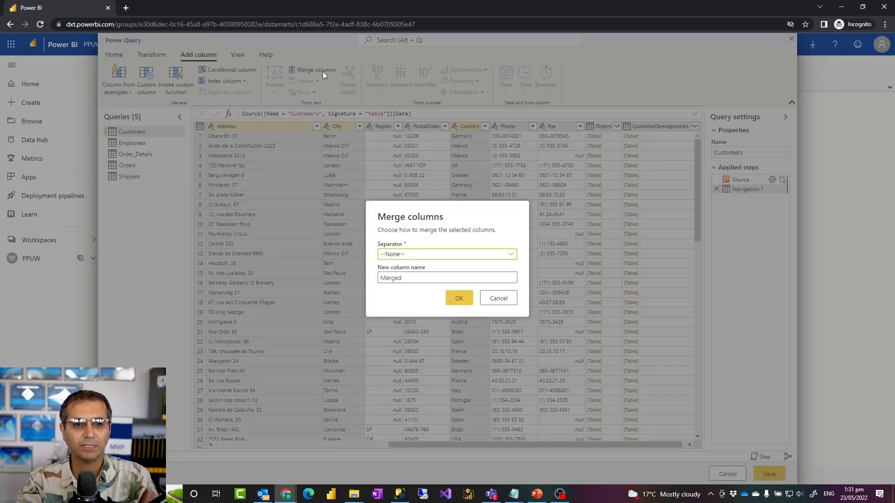
{"action": "left_click", "coordinate": [410, 256]}
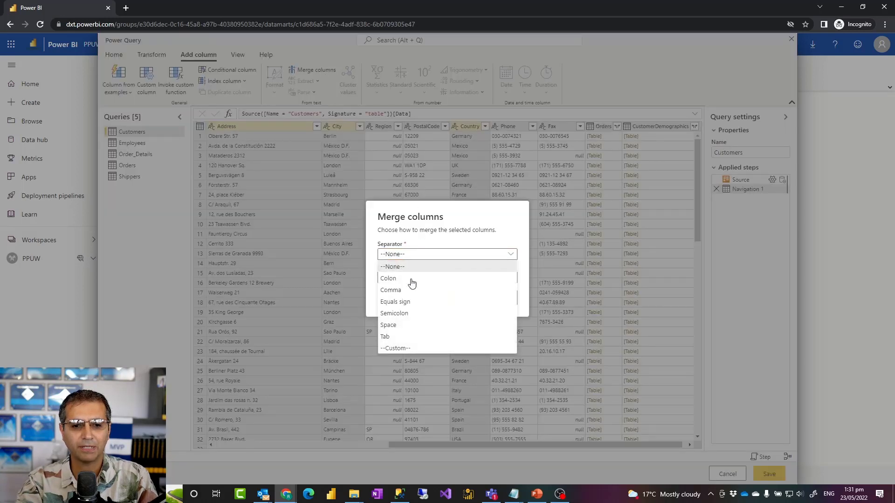
{"action": "left_click", "coordinate": [399, 348]}
{"action": "left_click", "coordinate": [386, 259]}
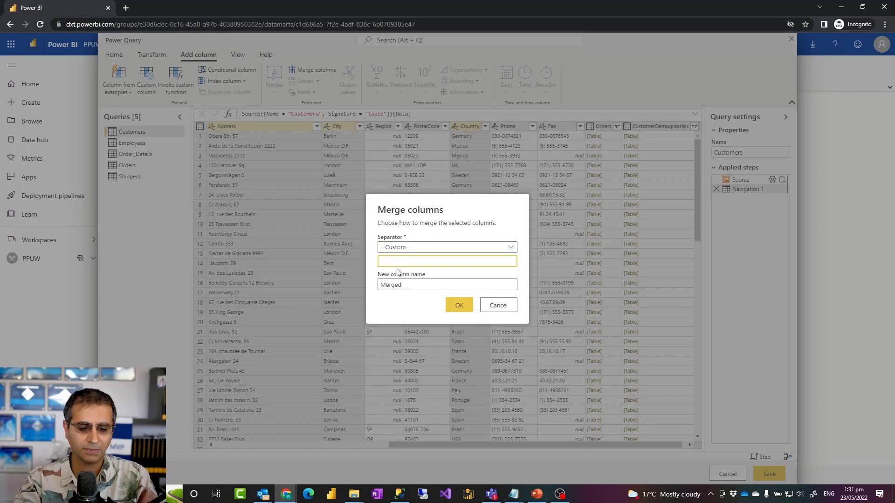
{"action": "type", "text": ","}
{"action": "left_click", "coordinate": [421, 286]}
{"action": "key", "text": "ctrl+a"}
{"action": "type", "text": "Full Address"}
{"action": "left_click", "coordinate": [459, 307]}
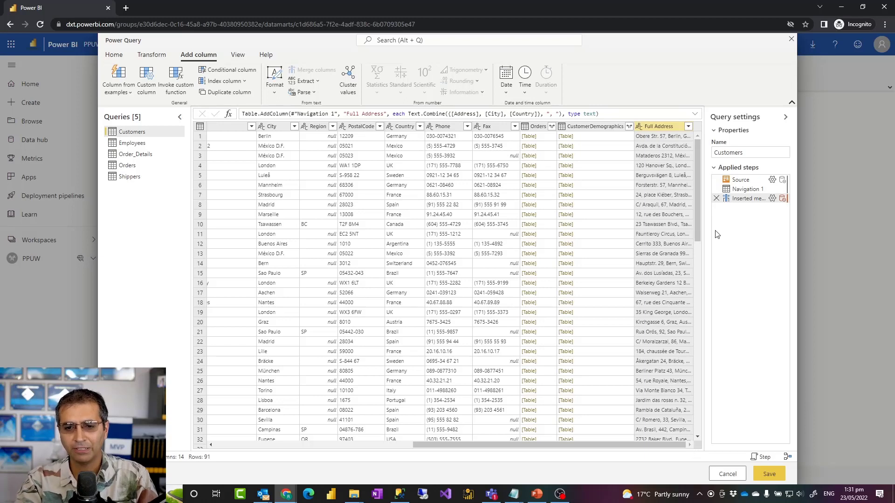
{"action": "double_click", "coordinate": [690, 127]}
{"action": "left_click", "coordinate": [680, 445]}
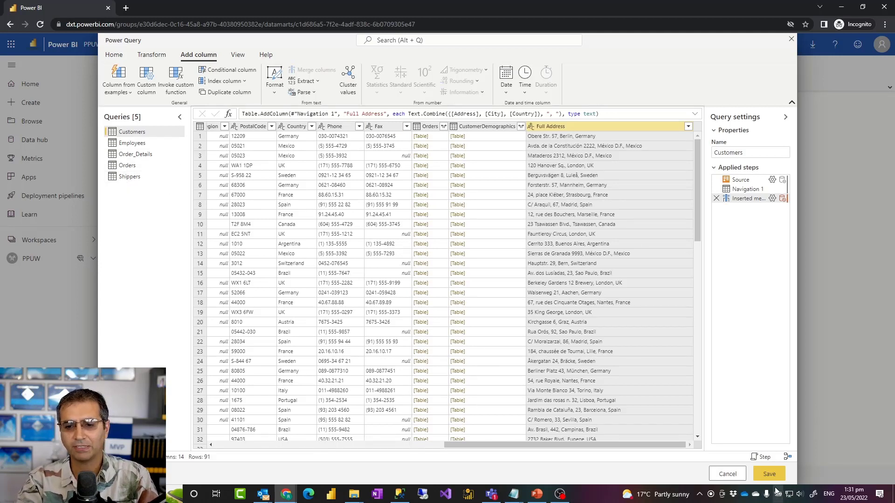
Save the five Northwind queries into the datamart, leaving Customers shown with 91 rows and 12 columns
{"action": "left_click", "coordinate": [769, 474]}
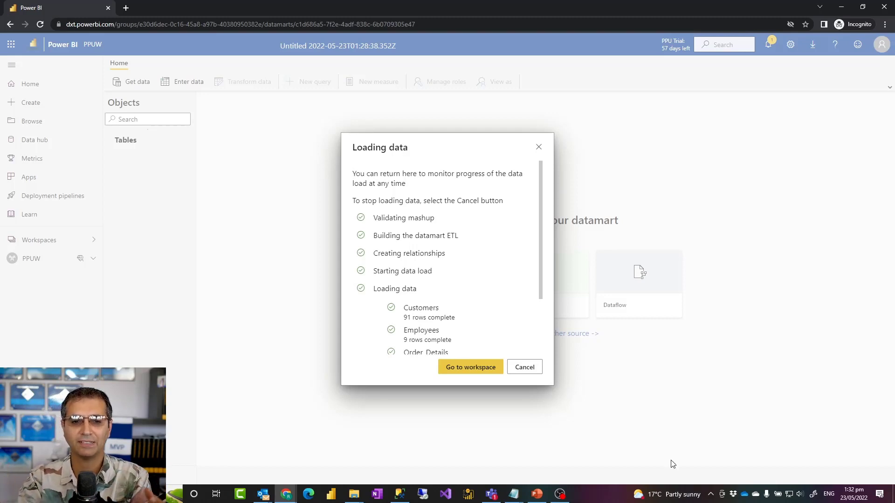
{"action": "scroll", "coordinate": [422, 256], "scroll_direction": "down", "scroll_amount": 2}
{"action": "scroll", "coordinate": [429, 303], "scroll_direction": "up", "scroll_amount": 3}
{"action": "scroll", "coordinate": [397, 289], "scroll_direction": "down", "scroll_amount": 3}
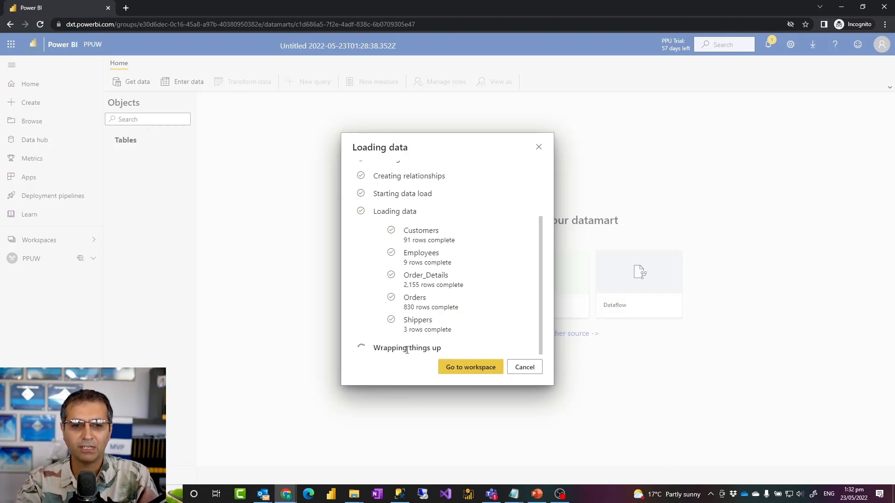
{"action": "scroll", "coordinate": [397, 312], "scroll_direction": "up", "scroll_amount": 3}
{"action": "left_click", "coordinate": [477, 372]}
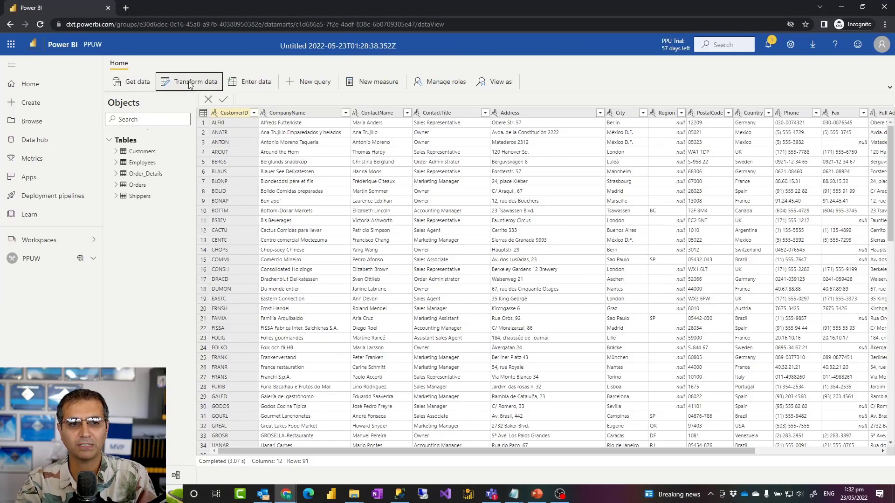
Open and cancel Transform data and Enter data, then select the Customers table to show Table tools
{"action": "left_click", "coordinate": [189, 84]}
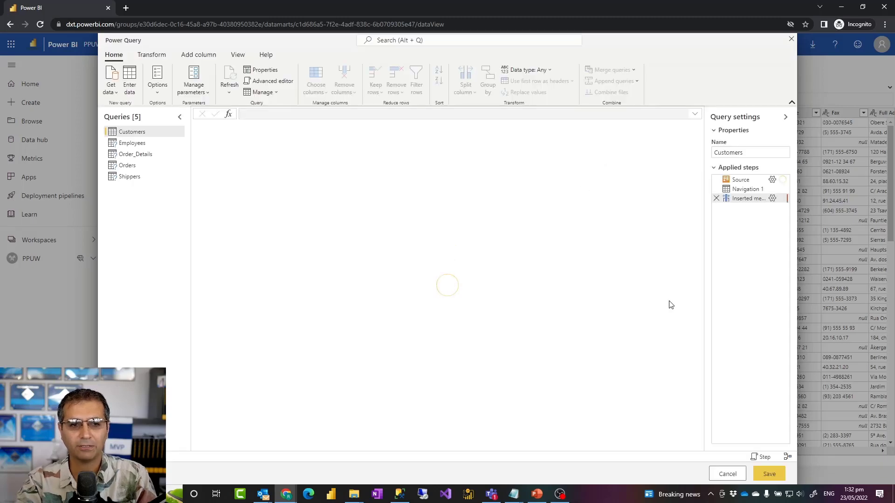
{"action": "left_click", "coordinate": [792, 40]}
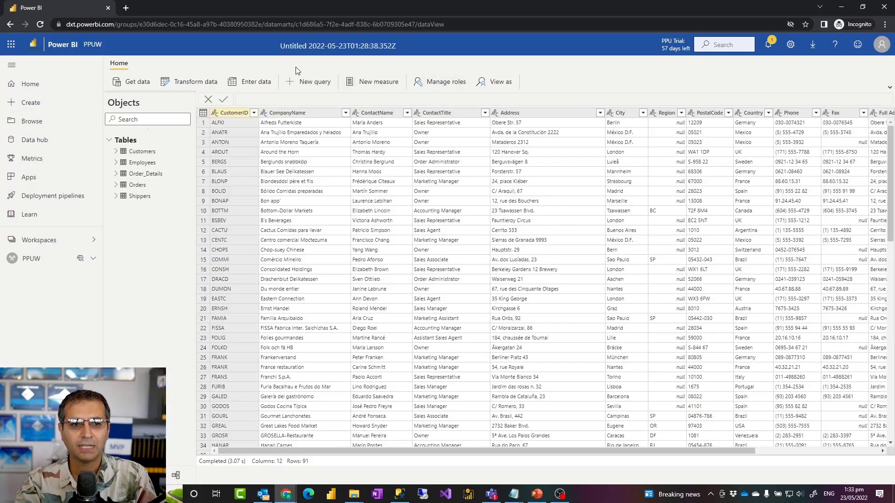
{"action": "left_click", "coordinate": [255, 84]}
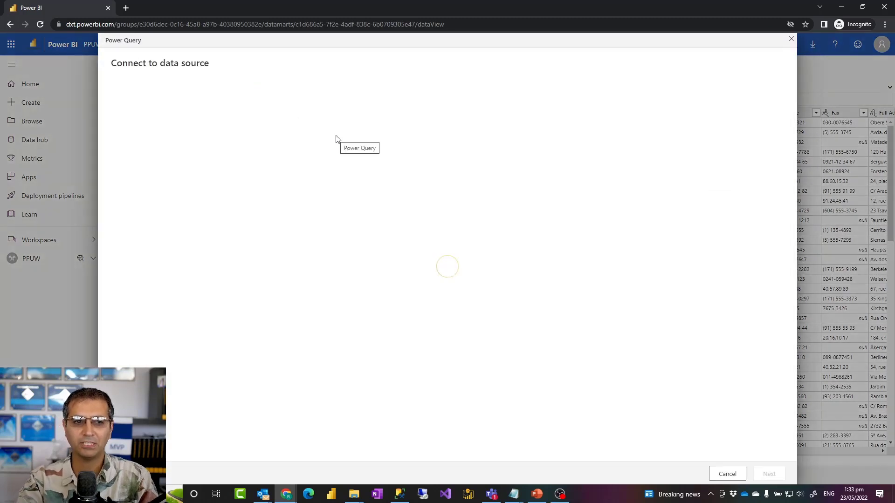
{"action": "left_click", "coordinate": [728, 475]}
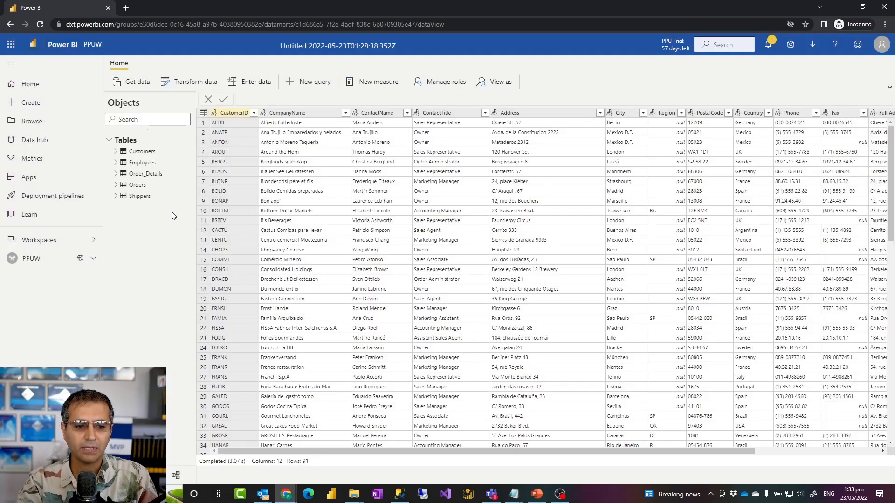
{"action": "left_click", "coordinate": [139, 152]}
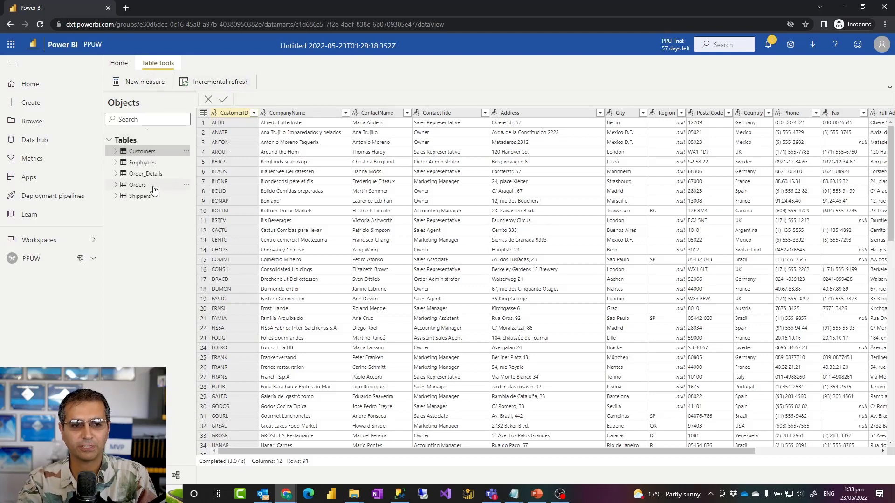
Turn on incremental refresh for the Orders table with OrderDate as the date field
{"action": "left_click", "coordinate": [138, 186]}
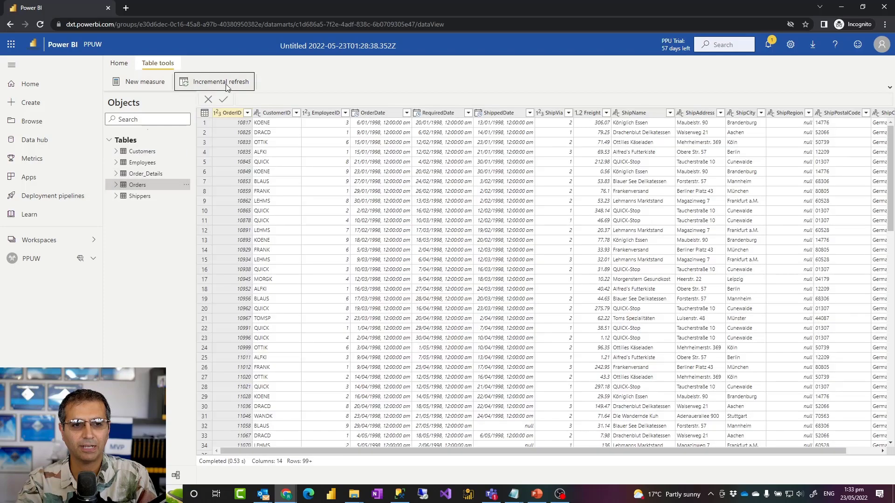
{"action": "left_click", "coordinate": [226, 85]}
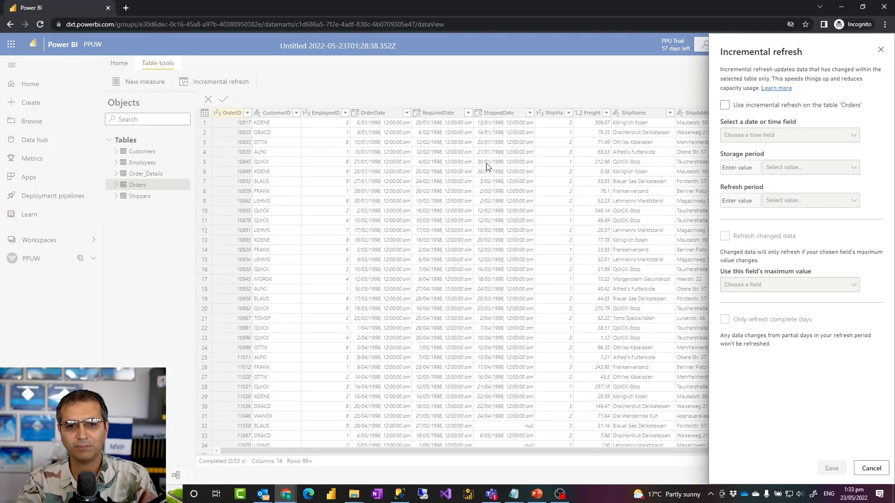
{"action": "left_click", "coordinate": [725, 105]}
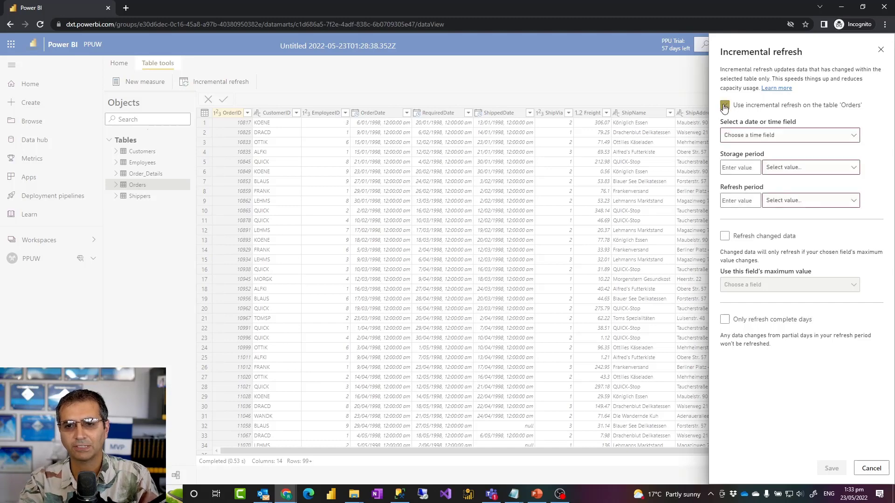
{"action": "left_click", "coordinate": [769, 136]}
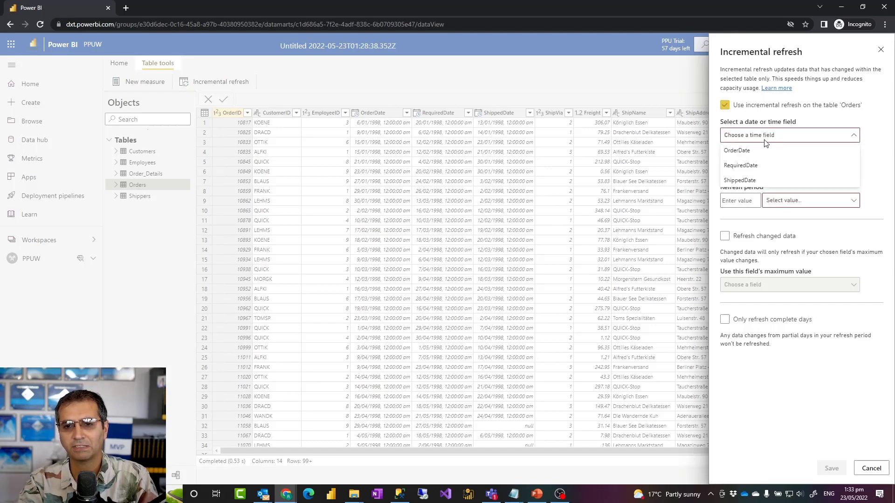
{"action": "left_click", "coordinate": [750, 150]}
Set the storage period to 5 years and the refresh period to 1 year
{"action": "left_click", "coordinate": [745, 169]}
{"action": "type", "text": "5"}
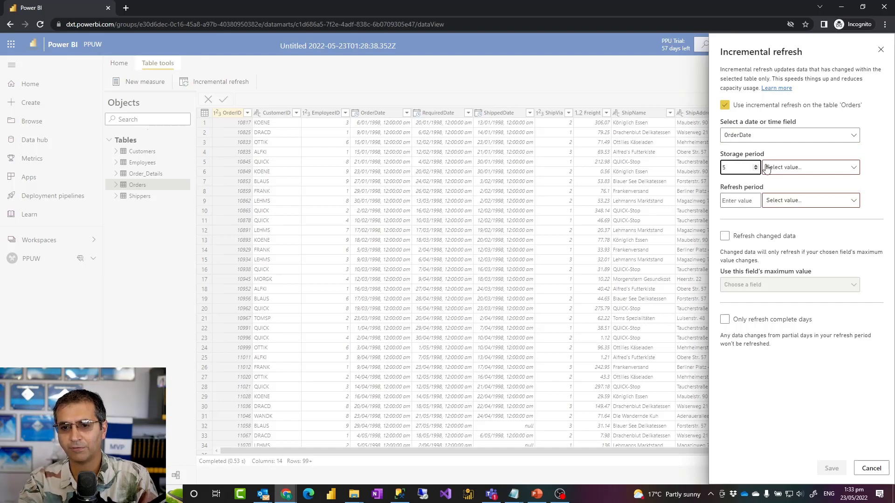
{"action": "left_click", "coordinate": [779, 169]}
{"action": "left_click", "coordinate": [787, 226]}
{"action": "left_click", "coordinate": [735, 201]}
{"action": "type", "text": "1"}
{"action": "left_click", "coordinate": [778, 205]}
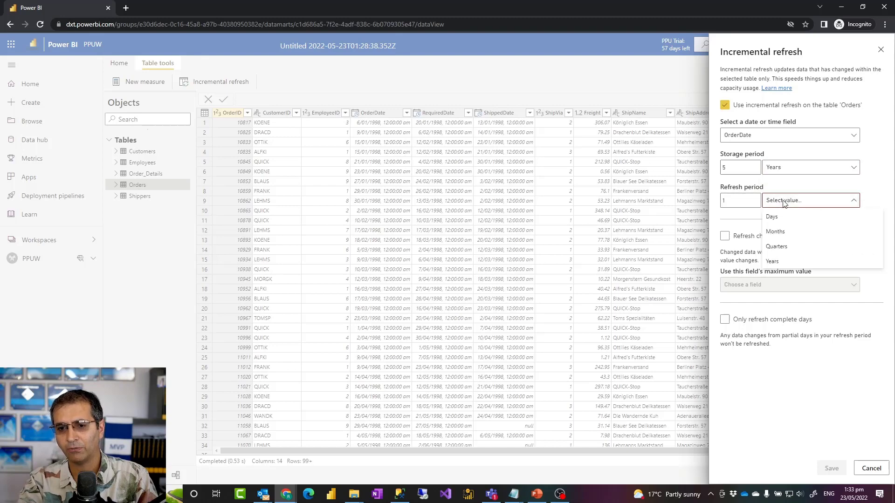
{"action": "left_click", "coordinate": [783, 260]}
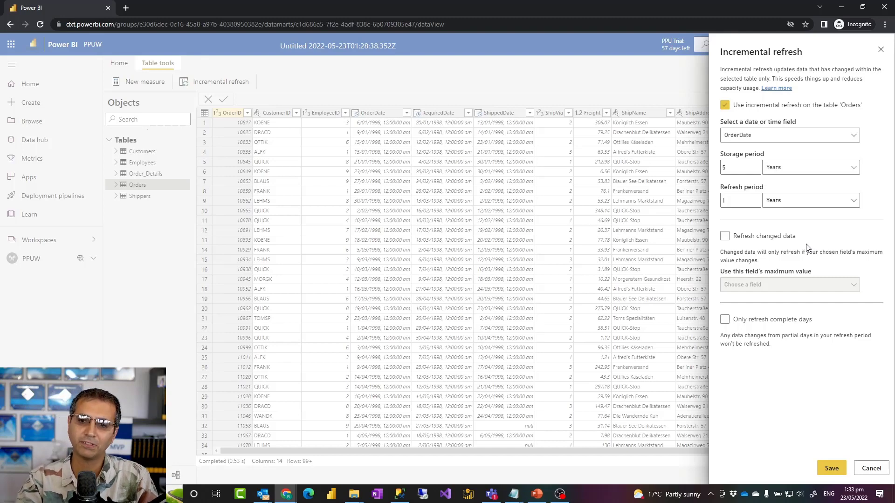
Try the option to refresh only changed data, then turn it back off without picking a field
{"action": "left_click", "coordinate": [744, 237]}
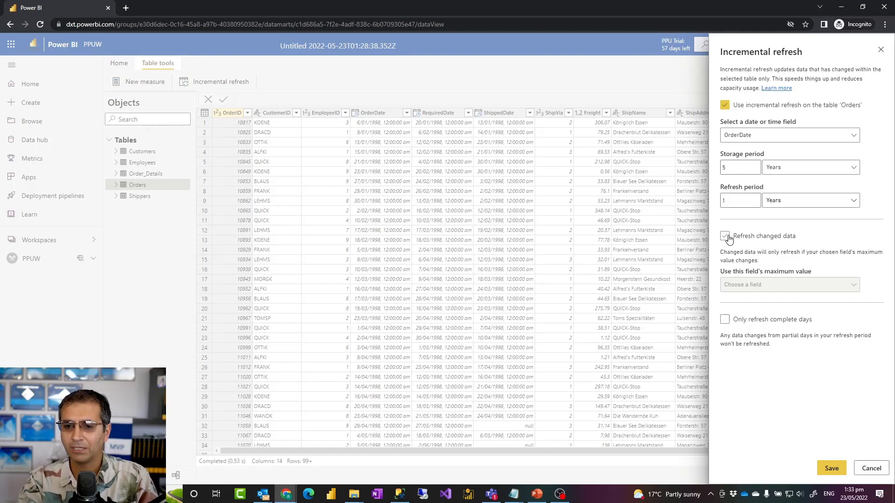
{"action": "left_click", "coordinate": [724, 239]}
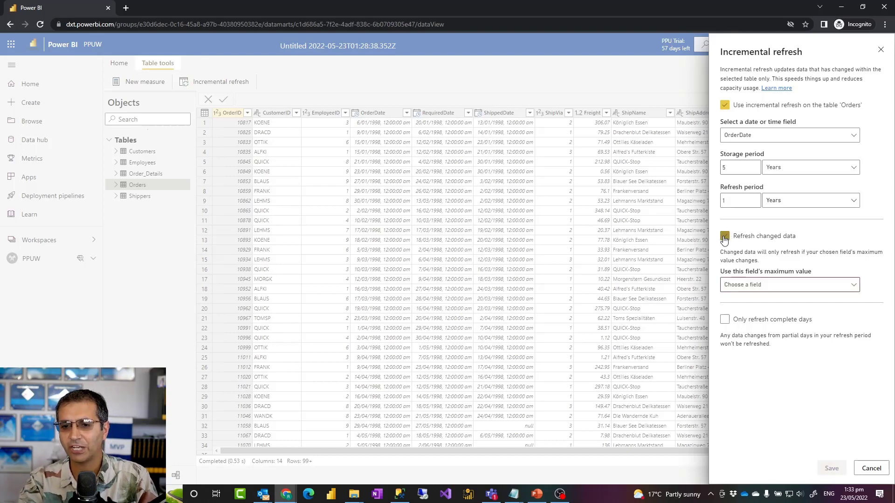
{"action": "left_click", "coordinate": [748, 285]}
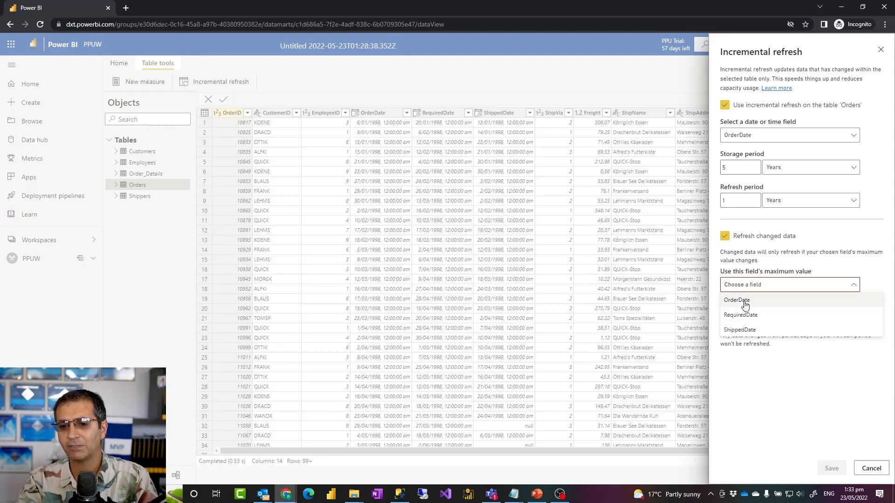
{"action": "left_click", "coordinate": [728, 239]}
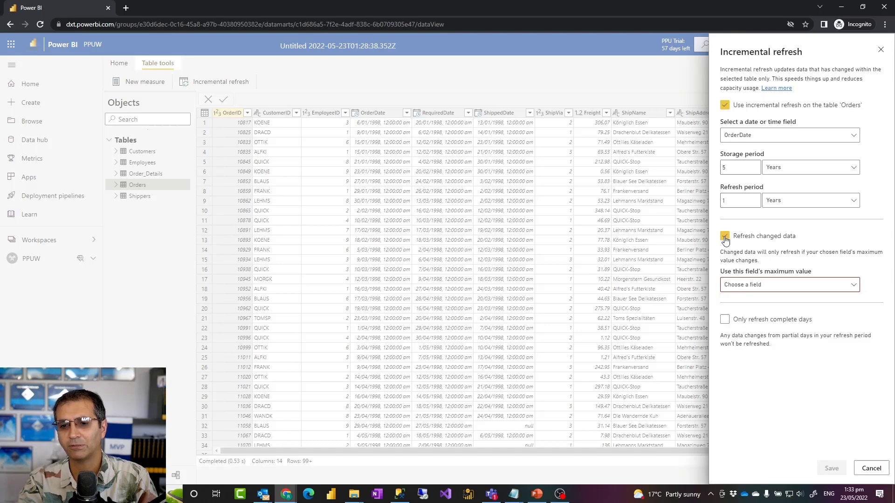
{"action": "left_click", "coordinate": [726, 236]}
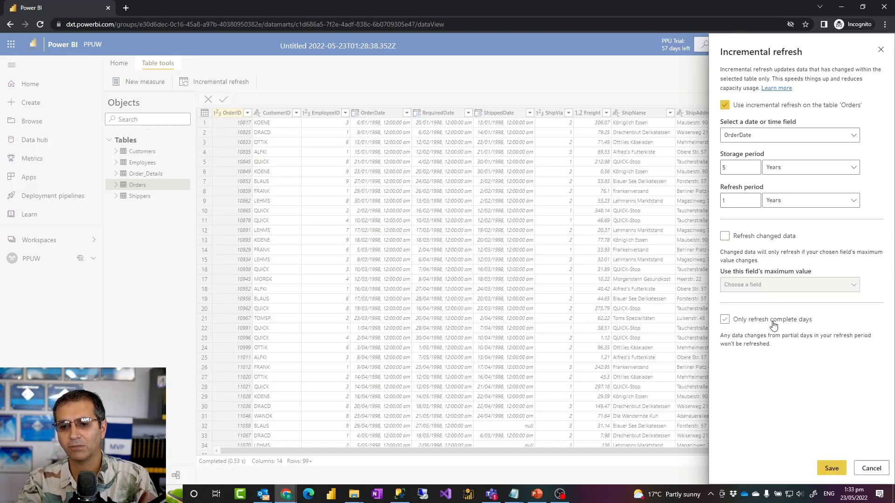
Cancel the incremental refresh settings and drag Orders and Order_Details onto the visual query canvas
{"action": "left_click", "coordinate": [871, 469]}
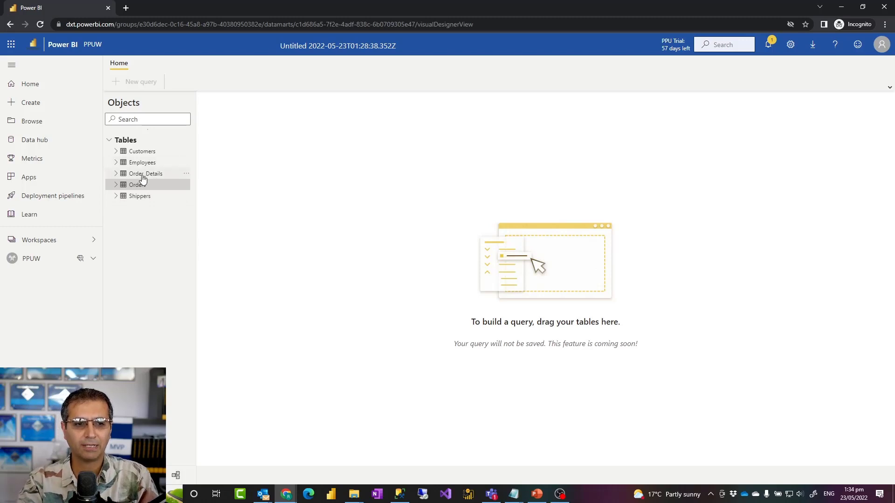
{"action": "left_click_drag", "start_coordinate": [143, 179], "coordinate": [256, 180]}
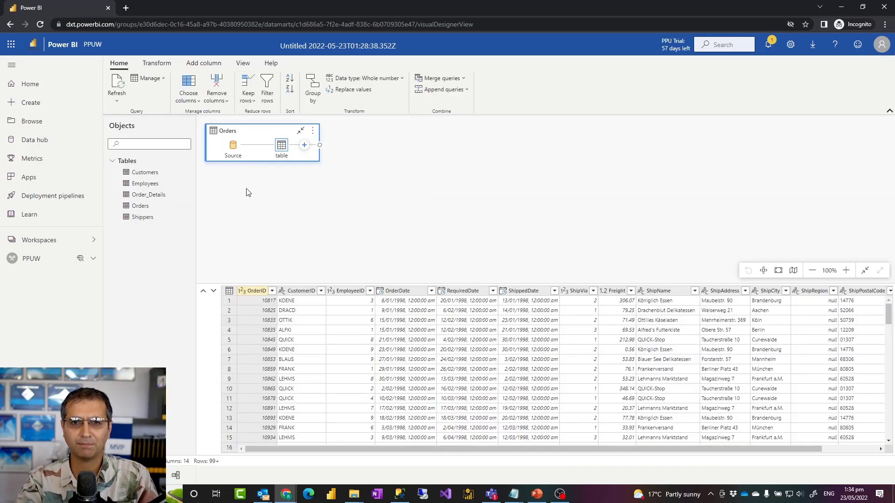
{"action": "left_click_drag", "start_coordinate": [150, 199], "coordinate": [291, 226]}
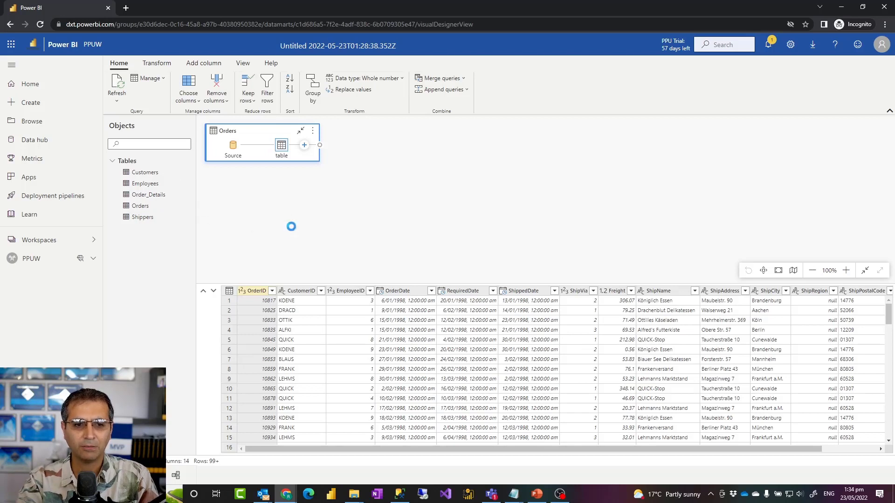
Add a Merge step joining Orders to Order_Details on OrderID as an inner join
{"action": "left_click", "coordinate": [305, 146]}
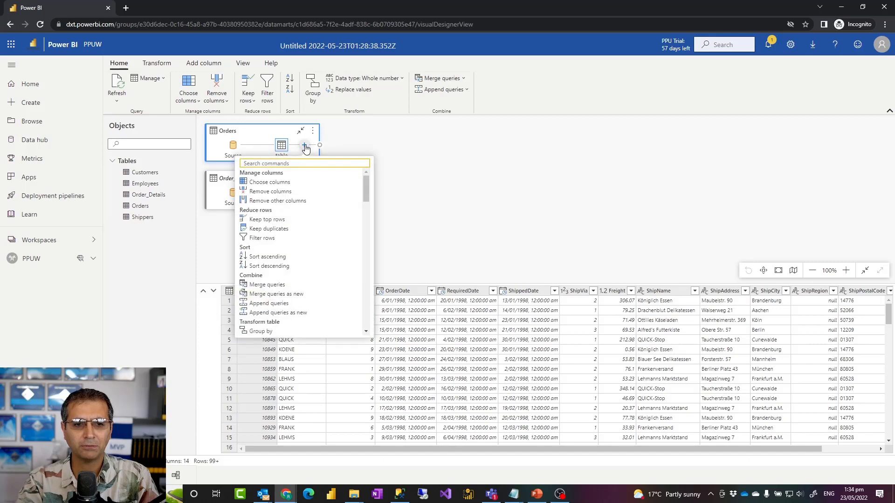
{"action": "left_click", "coordinate": [285, 295]}
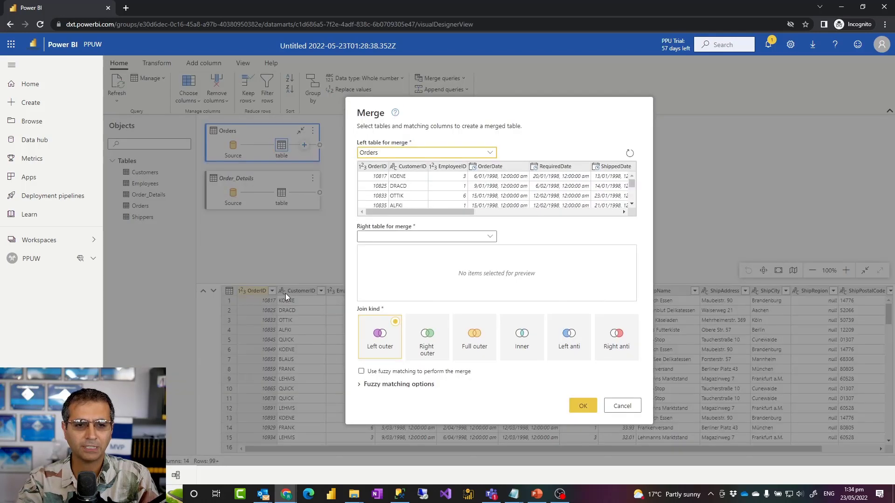
{"action": "left_click", "coordinate": [416, 239]}
{"action": "left_click", "coordinate": [390, 261]}
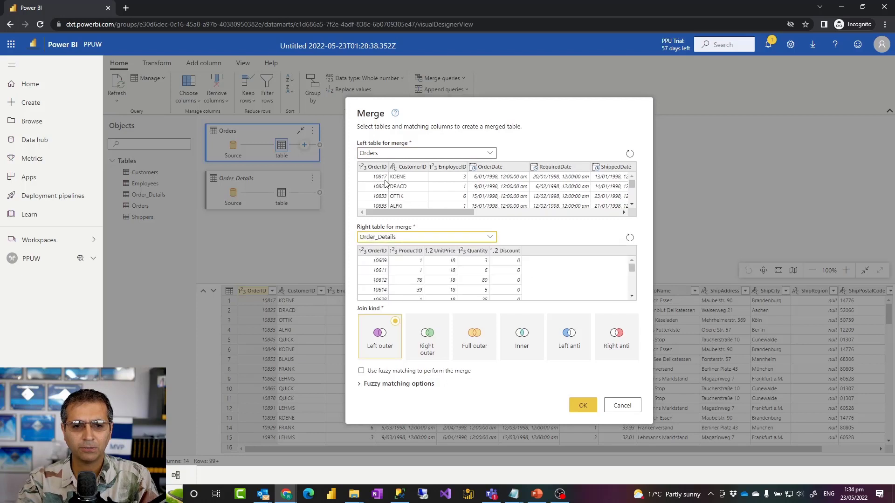
{"action": "left_click", "coordinate": [375, 168]}
{"action": "left_click", "coordinate": [375, 263]}
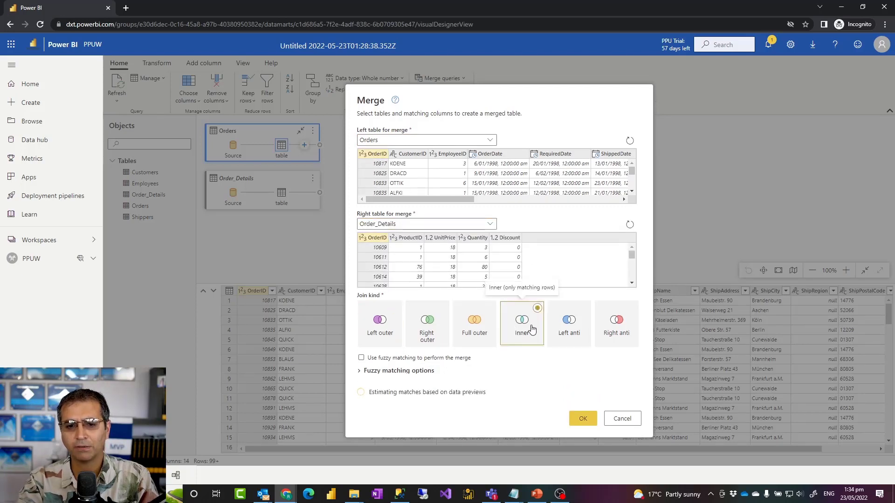
{"action": "left_click", "coordinate": [534, 307]}
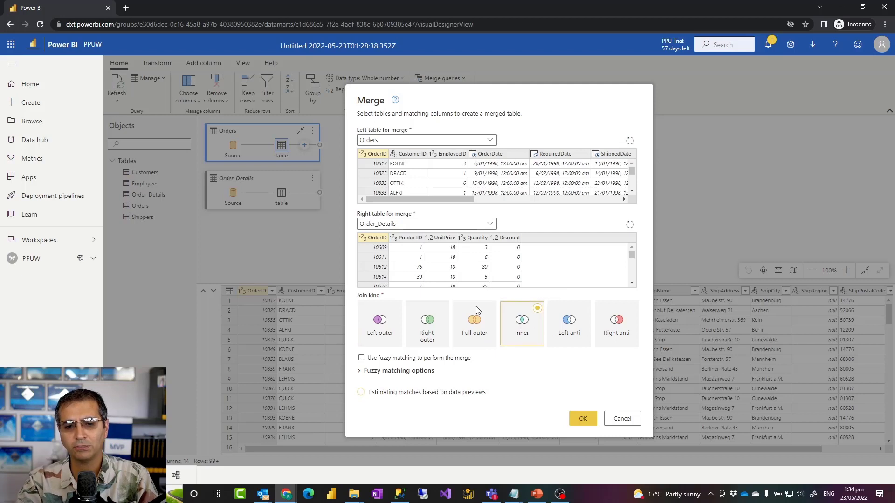
{"action": "left_click", "coordinate": [584, 421]}
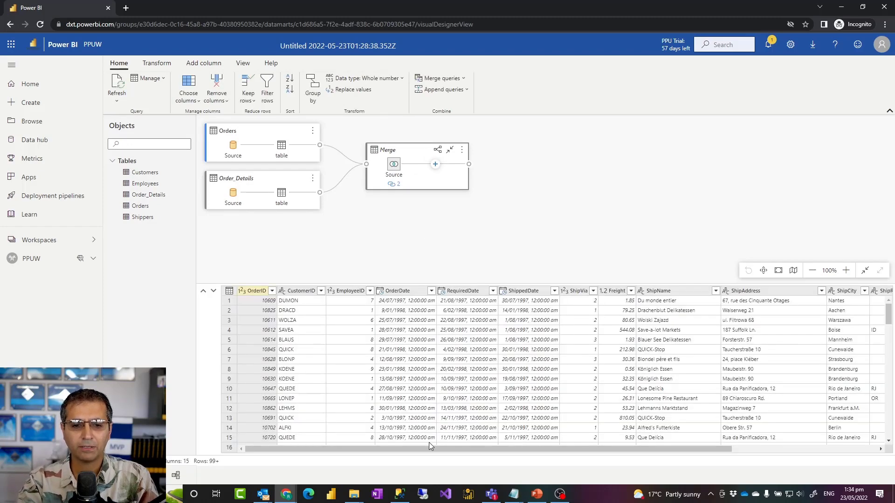
Expand Order_Details to only ProductID, UnitPrice, Quantity and Discount
{"action": "left_click_drag", "start_coordinate": [432, 449], "coordinate": [578, 449]}
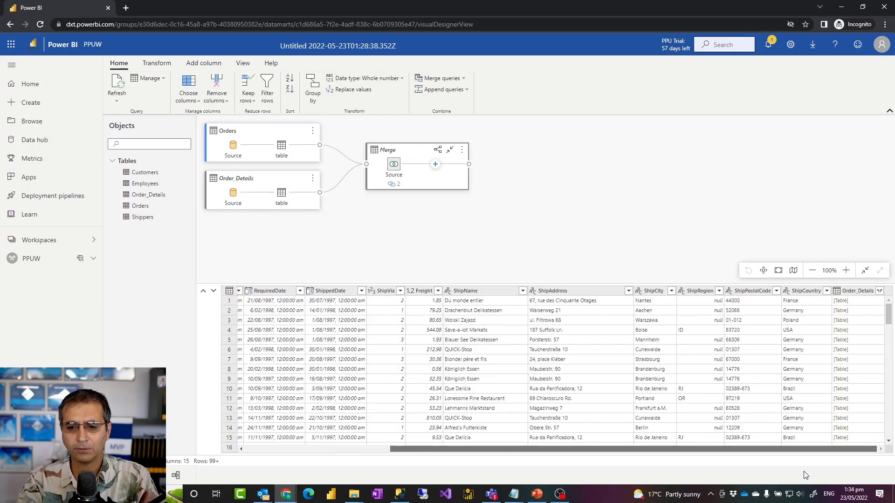
{"action": "left_click", "coordinate": [880, 292]}
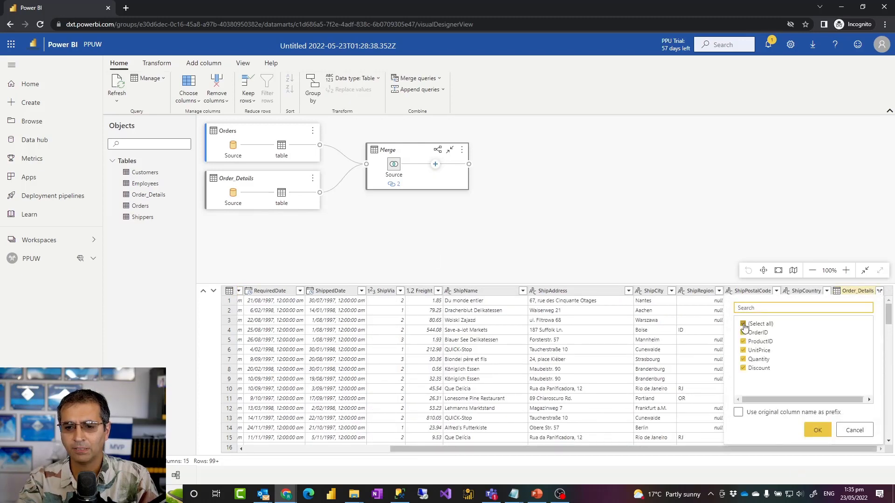
{"action": "left_click", "coordinate": [744, 324]}
{"action": "left_click", "coordinate": [744, 342]}
{"action": "left_click", "coordinate": [745, 361]}
{"action": "left_click", "coordinate": [744, 370]}
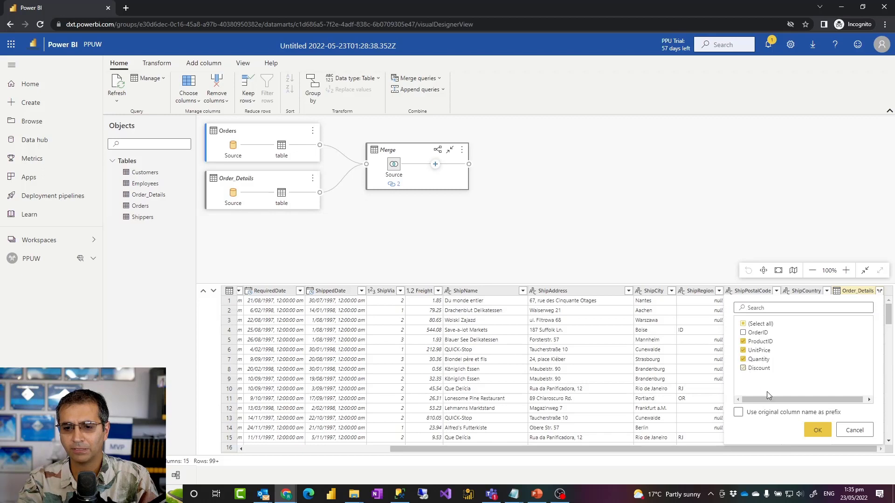
{"action": "left_click", "coordinate": [818, 431]}
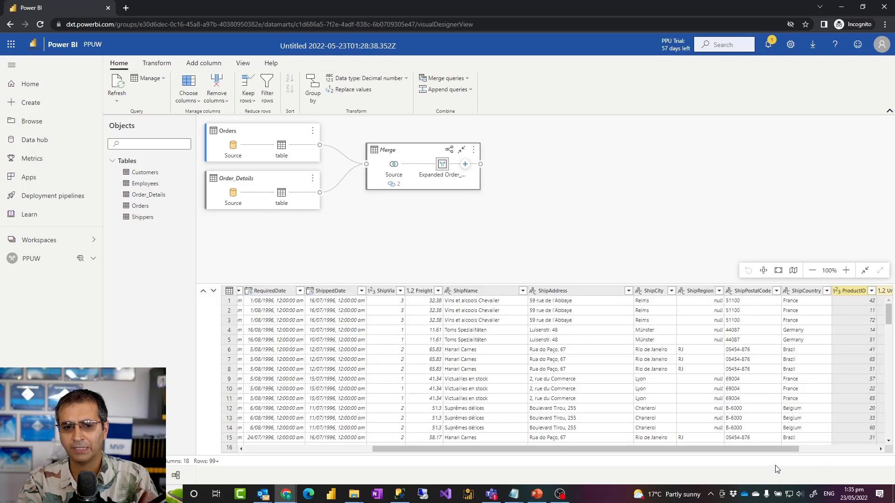
Keep only OrderID, CustomerID, OrderDate, ProductID, UnitPrice, Quantity and Discount, then start a SQL query
{"action": "left_click_drag", "start_coordinate": [776, 448], "coordinate": [599, 455]}
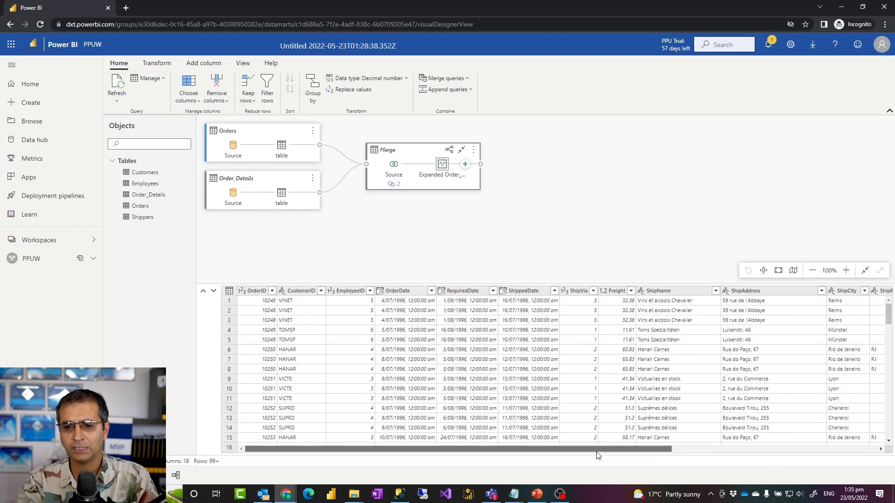
{"action": "left_click", "coordinate": [351, 293]}
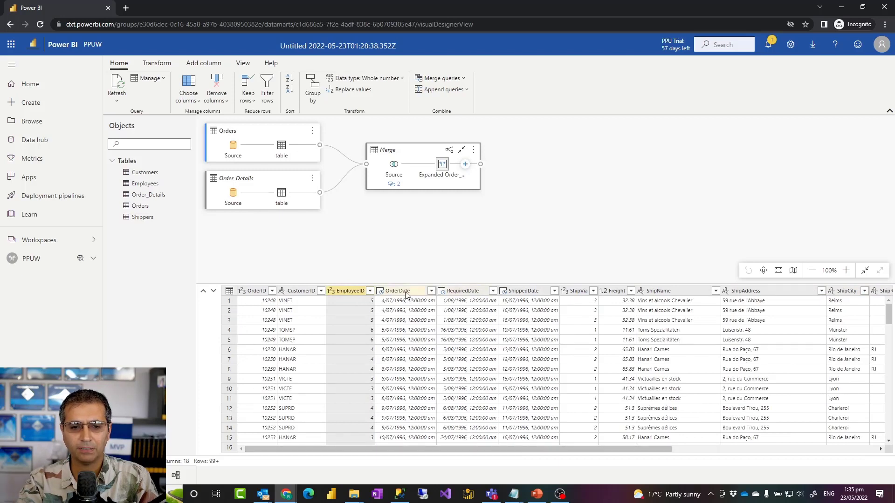
{"action": "left_click", "coordinate": [254, 293]}
{"action": "left_click", "coordinate": [301, 292], "text": "ctrl"}
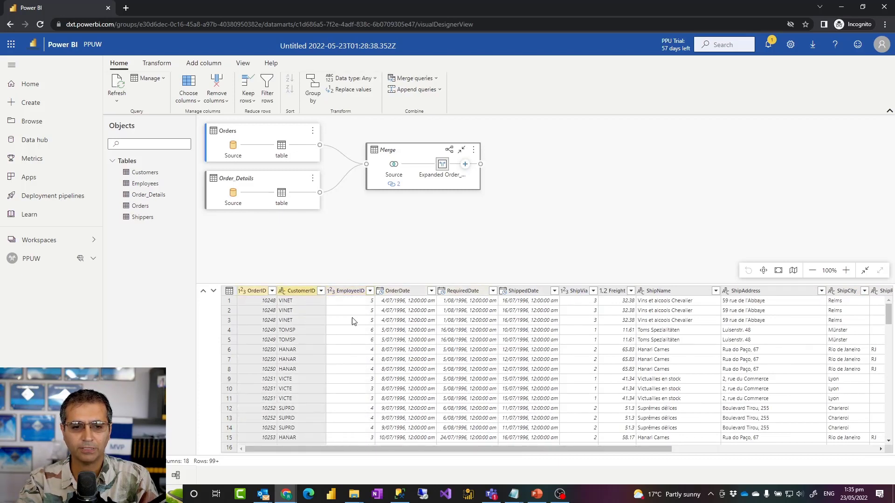
{"action": "left_click", "coordinate": [412, 293], "text": "ctrl"}
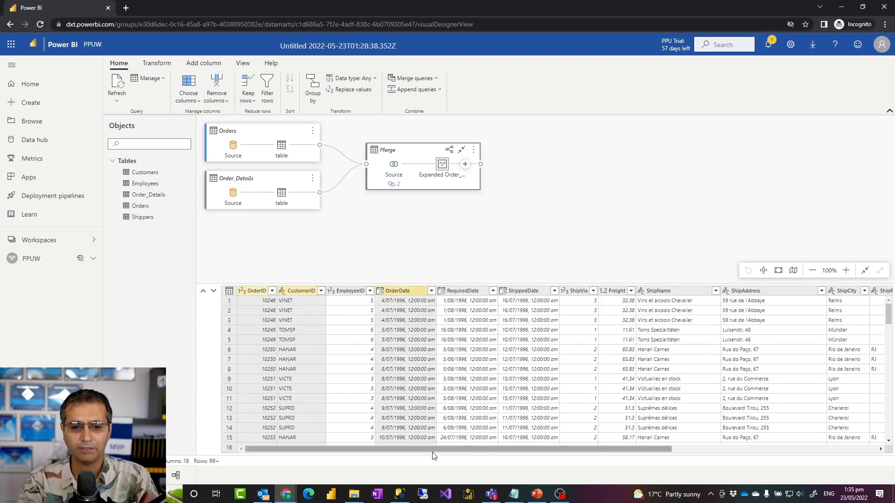
{"action": "left_click_drag", "start_coordinate": [435, 450], "coordinate": [640, 450]}
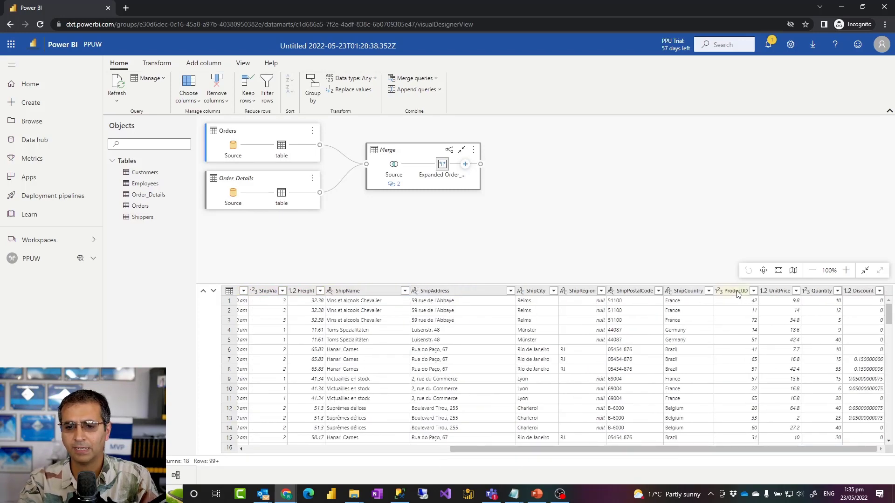
{"action": "left_click", "coordinate": [737, 291], "text": "ctrl"}
{"action": "left_click", "coordinate": [776, 291], "text": "ctrl"}
{"action": "left_click", "coordinate": [822, 291], "text": "ctrl"}
{"action": "left_click", "coordinate": [861, 292], "text": "ctrl"}
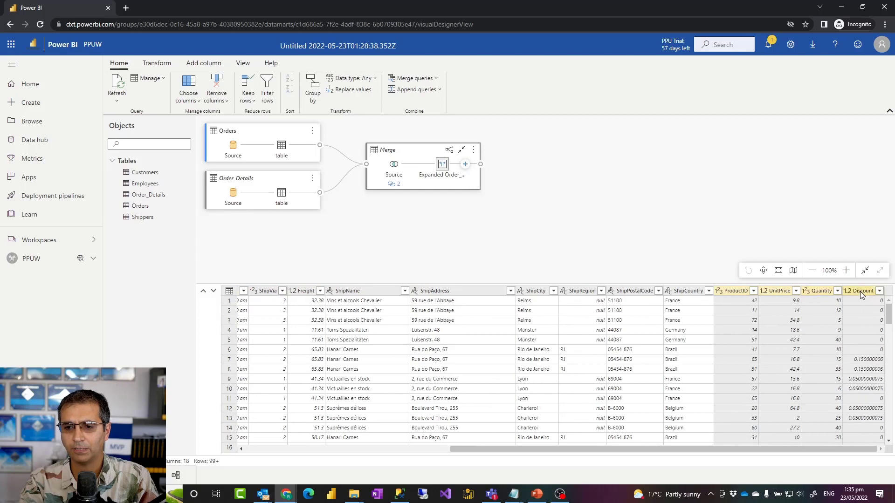
{"action": "right_click", "coordinate": [860, 292]}
{"action": "left_click", "coordinate": [806, 323]}
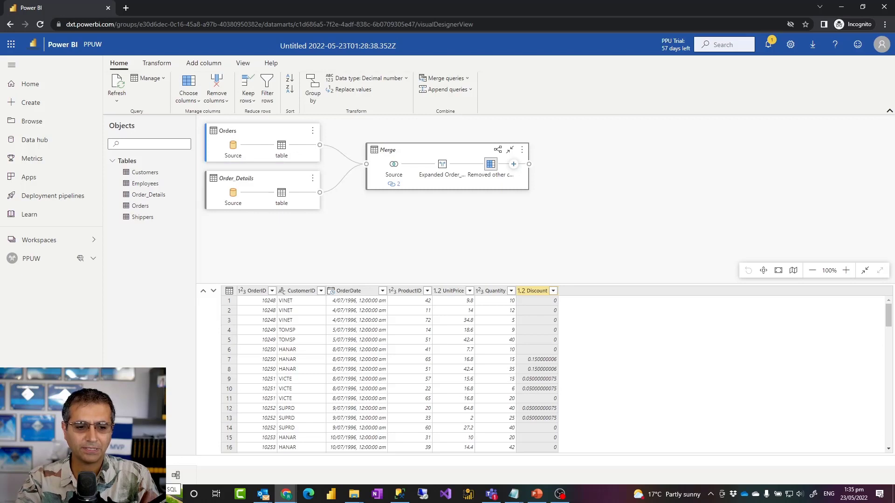
{"action": "left_click", "coordinate": [166, 475]}
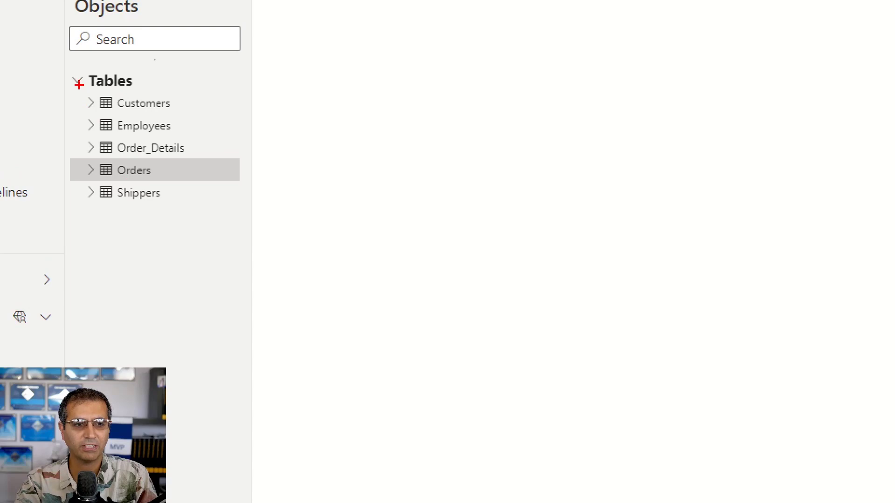
Write 'select * from Orders' as the first line of the SQL query
{"action": "left_click_drag", "start_coordinate": [78, 84], "coordinate": [216, 246]}
{"action": "key", "text": "Escape"}
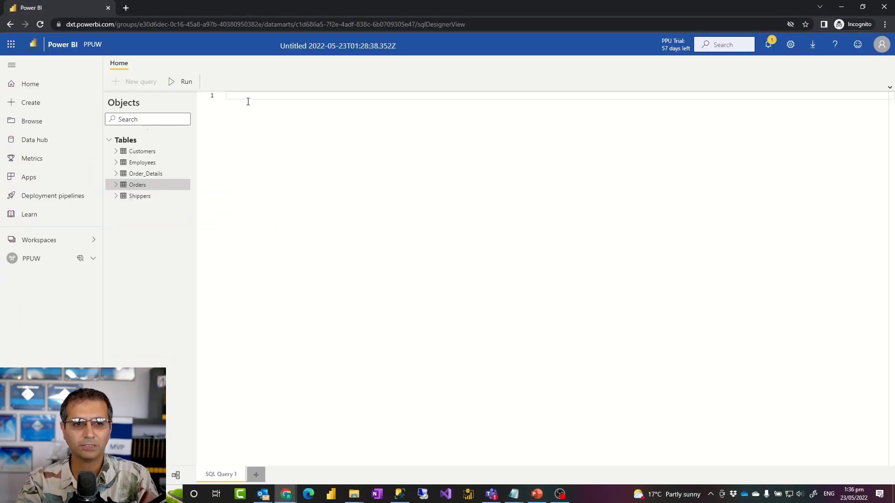
{"action": "key", "text": "ctrl+plus"}
{"action": "key", "text": "ctrl+plus"}
{"action": "key", "text": "ctrl+plus"}
{"action": "key", "text": "ctrl+plus"}
{"action": "key", "text": "ctrl+minus"}
{"action": "key", "text": "ctrl+minus"}
{"action": "key", "text": "ctrl+minus"}
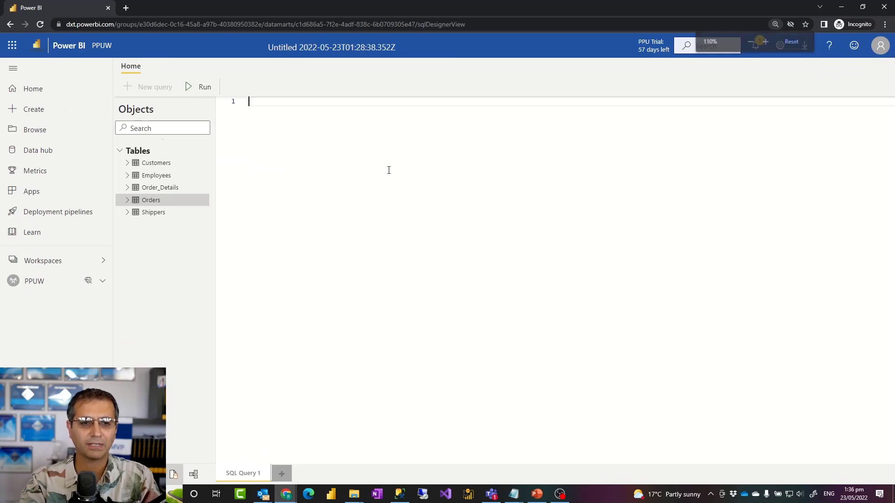
{"action": "key", "text": "ctrl+minus"}
{"action": "type", "text": "select * from "}
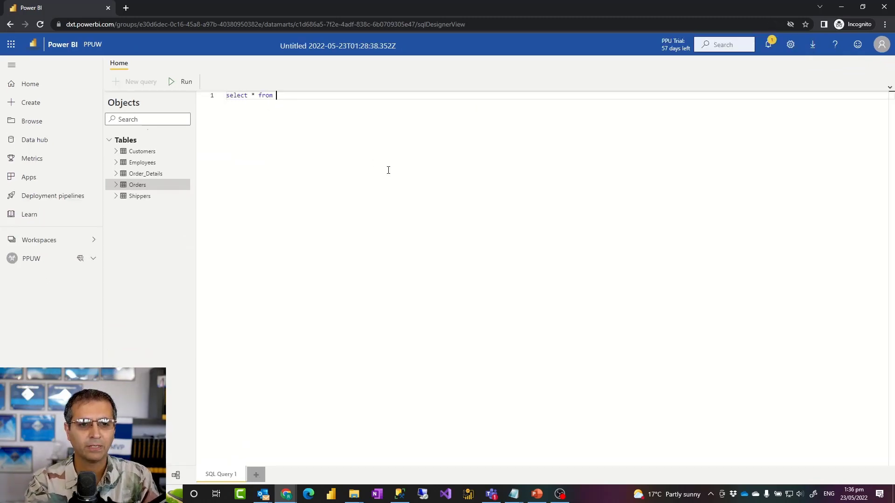
{"action": "type", "text": "Order"}
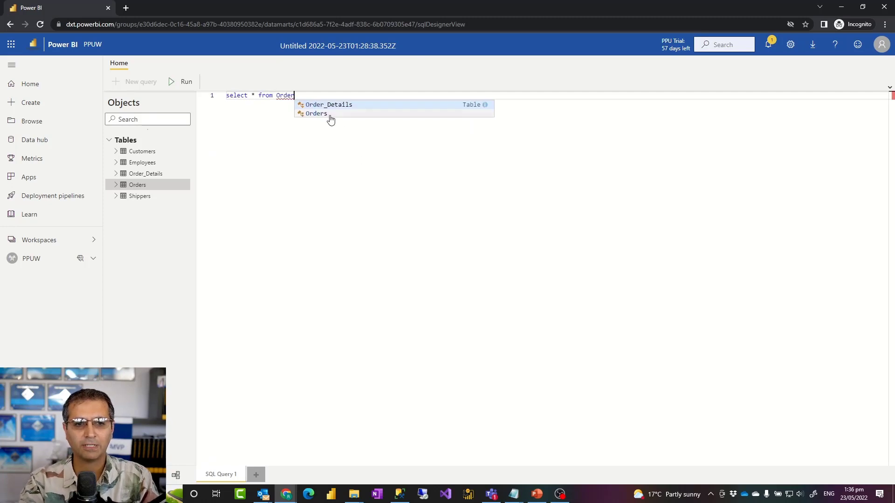
{"action": "left_click", "coordinate": [328, 115]}
{"action": "key", "text": "Return"}
Add an inner join to Order_Details on Orders.OrderID = Order_Details.OrderID
{"action": "type", "text": "inner jon"}
{"action": "key", "text": "BackSpace"}
{"action": "type", "text": "\\i"}
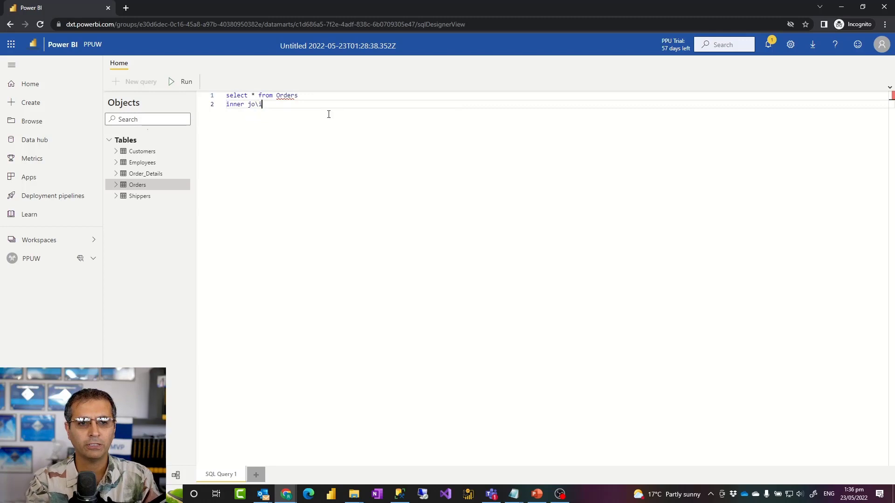
{"action": "key", "text": "BackSpace"}
{"action": "key", "text": "BackSpace"}
{"action": "type", "text": "in ord"}
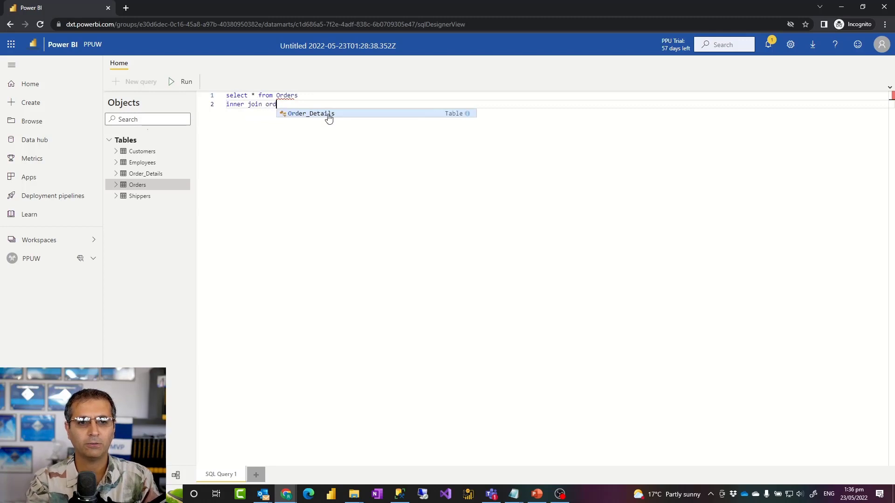
{"action": "left_click", "coordinate": [328, 115]}
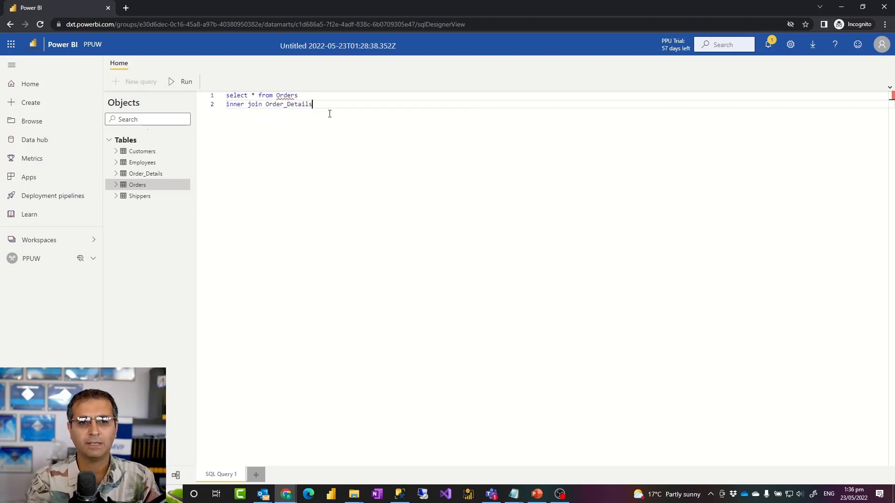
{"action": "key", "text": "Return"}
{"action": "type", "text": "on Order"}
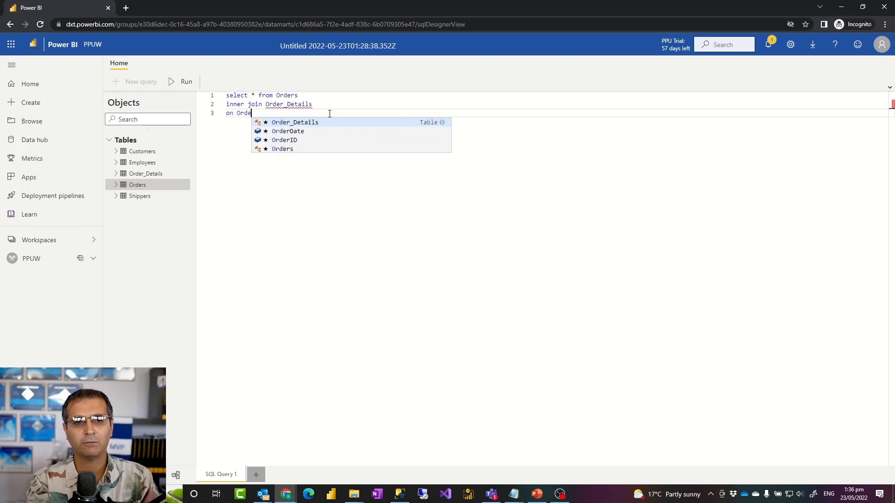
{"action": "key", "text": "Down"}
{"action": "key", "text": "Down"}
{"action": "key", "text": "Down"}
{"action": "type", "text": "."}
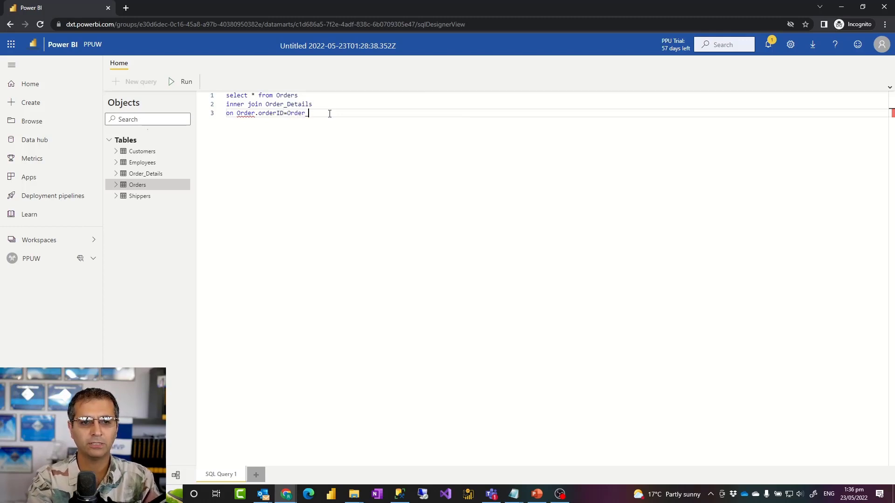
{"action": "type", "text": "ls."}
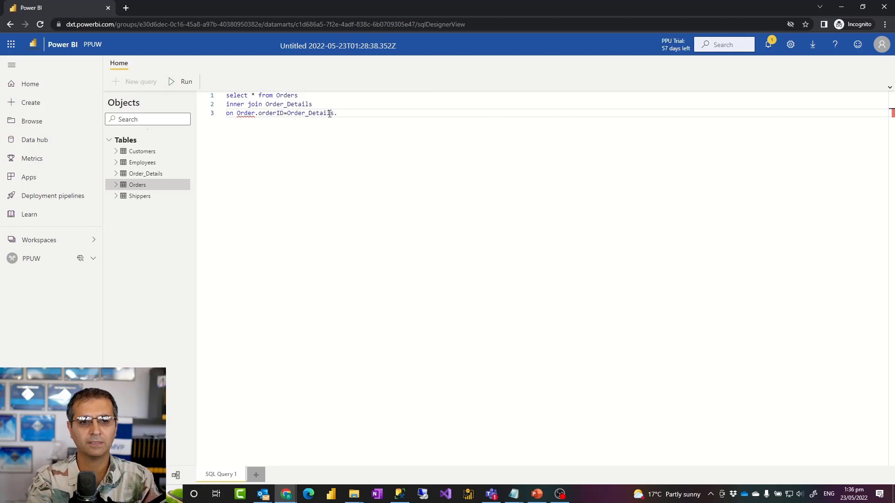
{"action": "type", "text": "Order"}
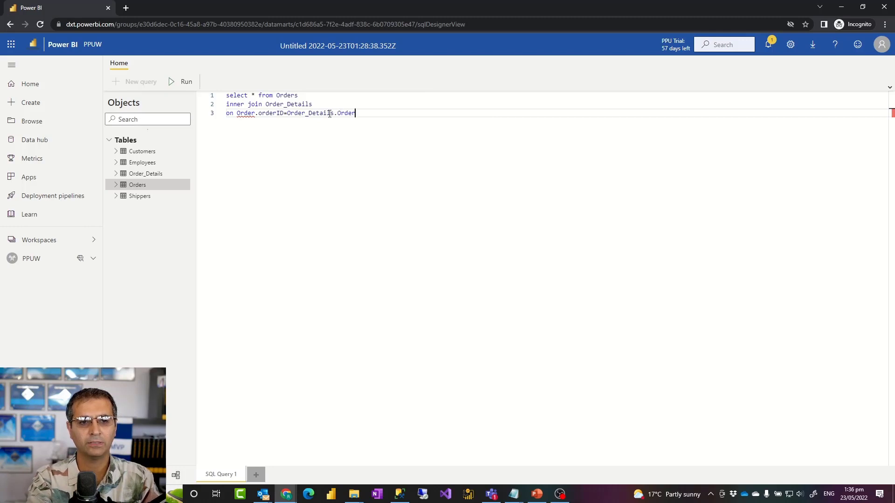
{"action": "type", "text": "ID"}
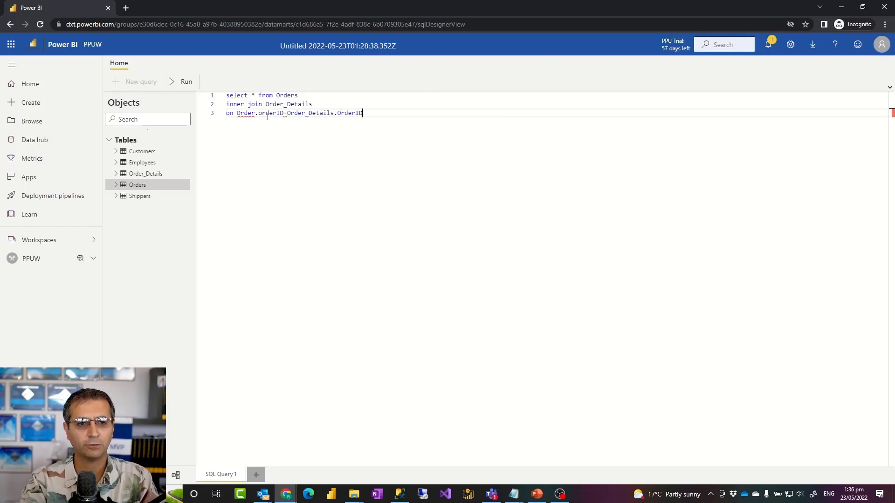
{"action": "type", "text": "s"}
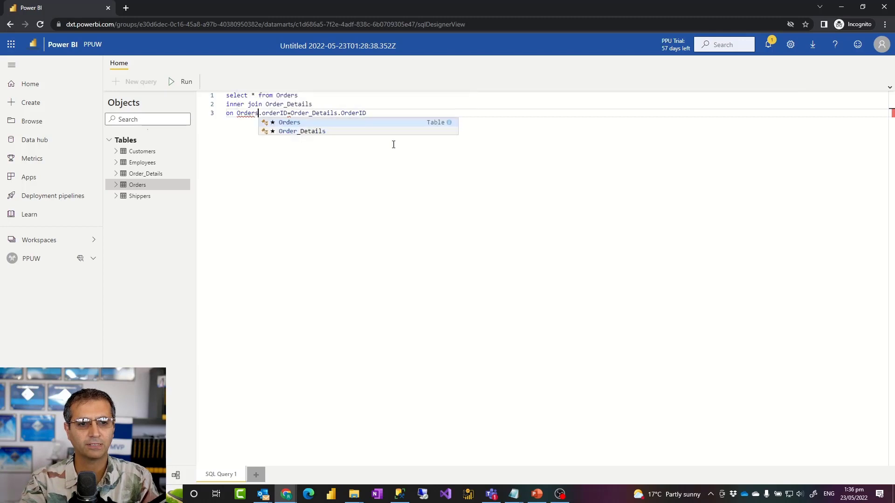
{"action": "key", "text": "Escape"}
{"action": "left_click", "coordinate": [382, 103]}
Run the join query and browse the 19-column results of joined Orders and Order_Details rows
{"action": "left_click", "coordinate": [186, 82]}
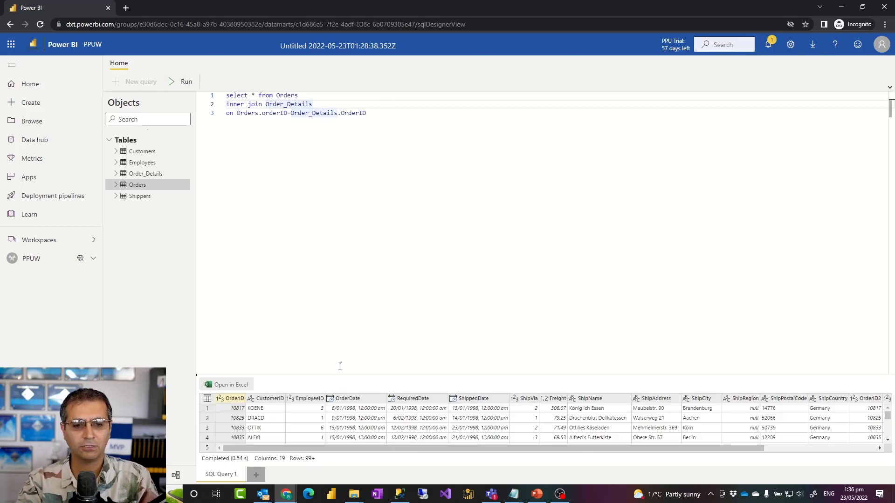
{"action": "left_click", "coordinate": [366, 371]}
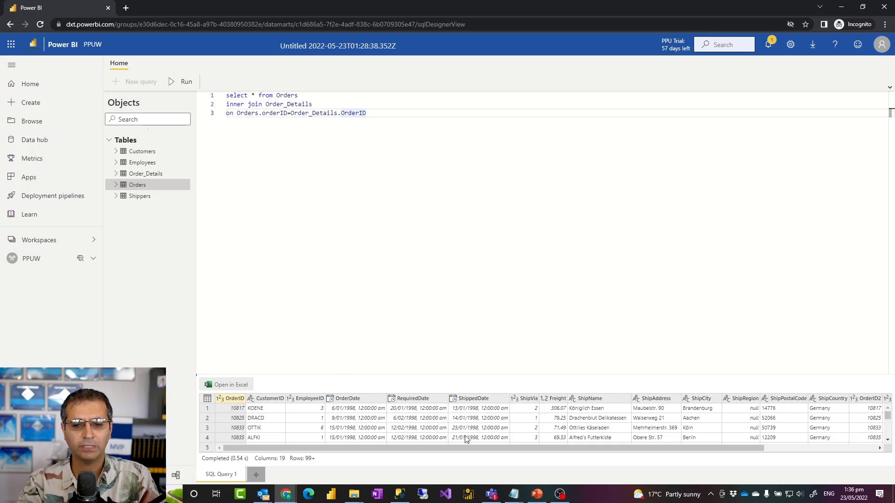
{"action": "left_click_drag", "start_coordinate": [676, 452], "coordinate": [529, 468]}
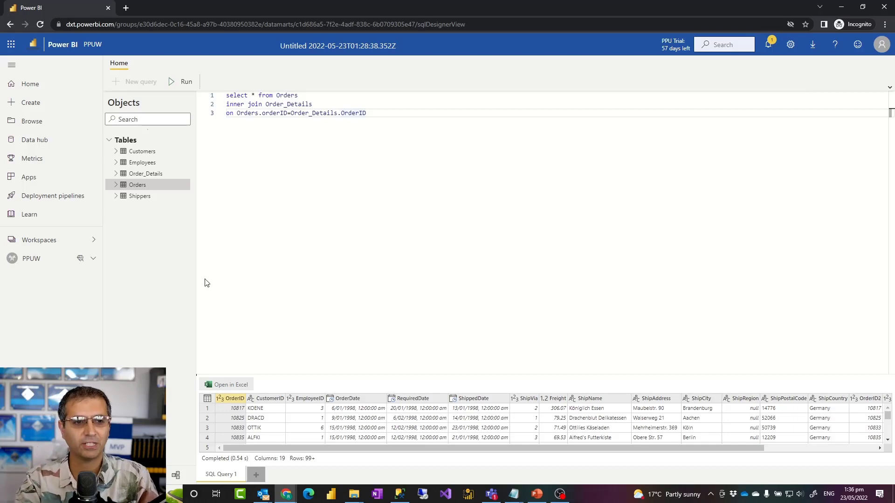
{"action": "left_click", "coordinate": [408, 108]}
{"action": "key", "text": "ctrl+a"}
{"action": "left_click", "coordinate": [403, 134]}
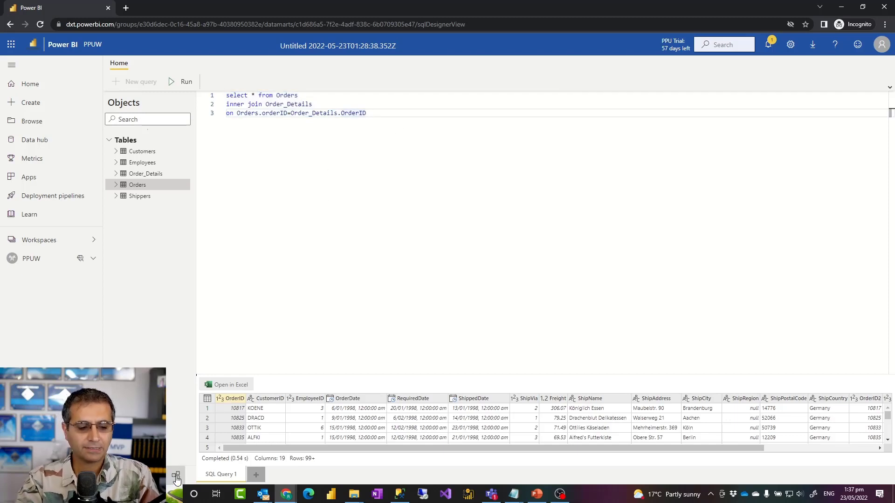
In Model view, rearrange the Customers, Order_Details and Shippers tables and inspect the Orders–Customers relationship
{"action": "left_click", "coordinate": [176, 476]}
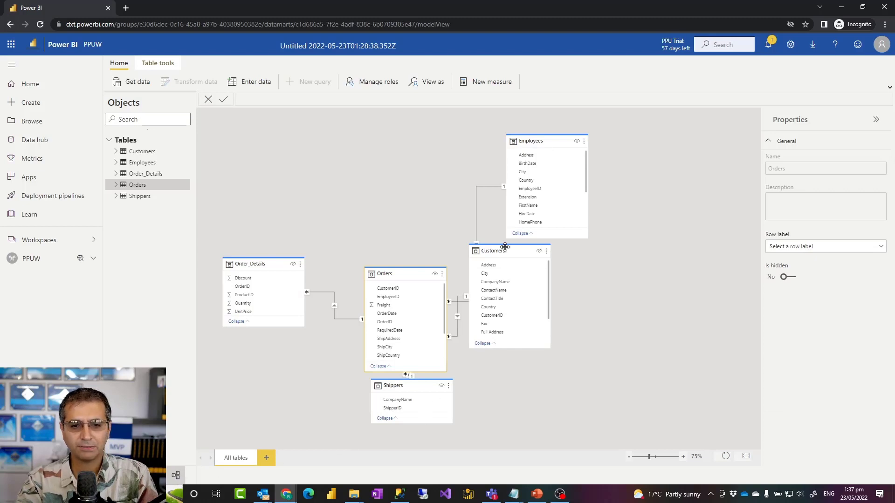
{"action": "left_click_drag", "start_coordinate": [506, 247], "coordinate": [381, 201]}
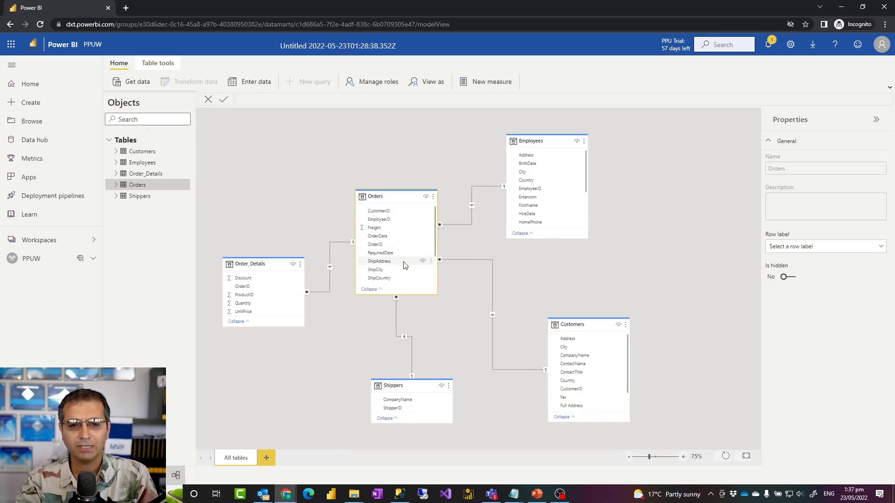
{"action": "left_click_drag", "start_coordinate": [263, 258], "coordinate": [264, 160]}
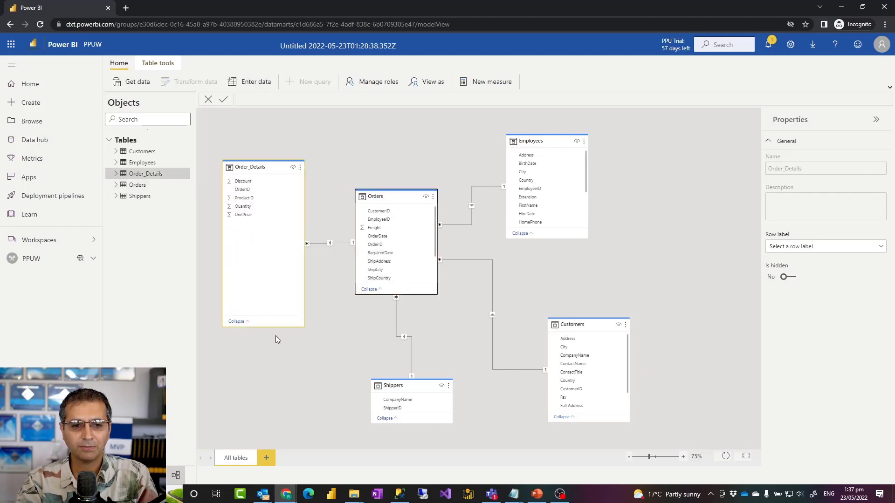
{"action": "left_click_drag", "start_coordinate": [278, 327], "coordinate": [275, 246]}
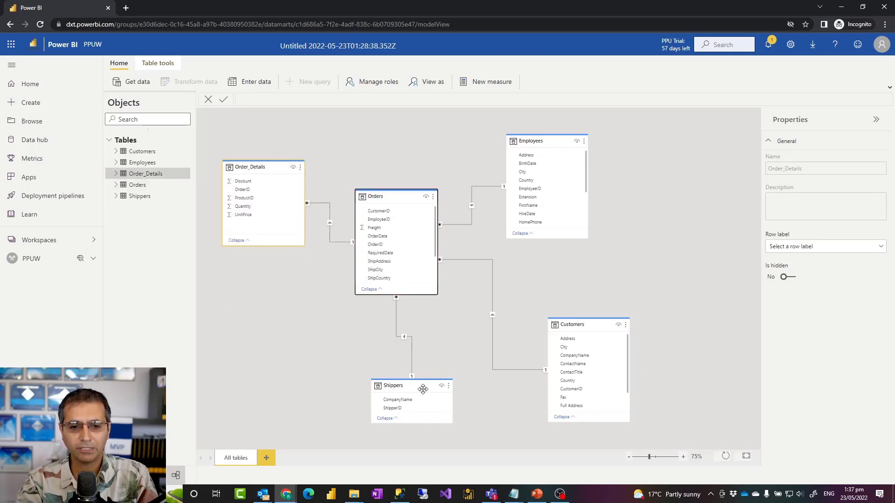
{"action": "left_click_drag", "start_coordinate": [423, 389], "coordinate": [284, 324]}
{"action": "left_click_drag", "start_coordinate": [591, 327], "coordinate": [526, 265]}
{"action": "left_click", "coordinate": [746, 457]}
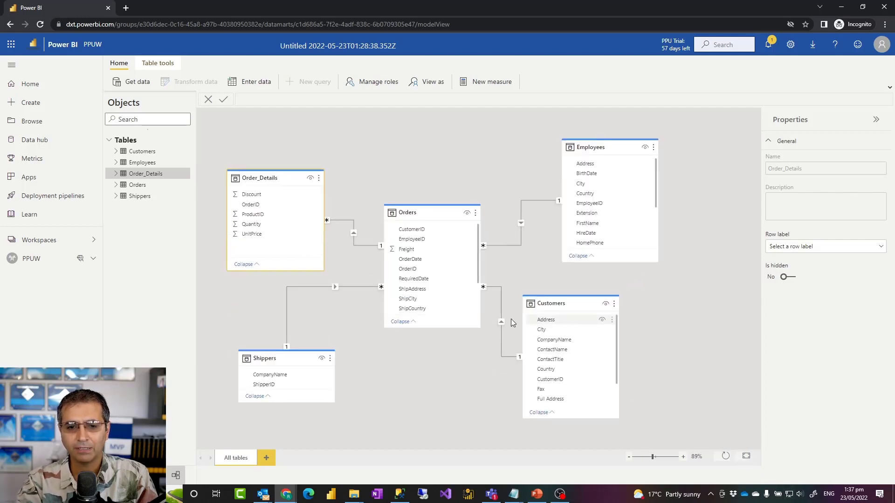
{"action": "double_click", "coordinate": [501, 312]}
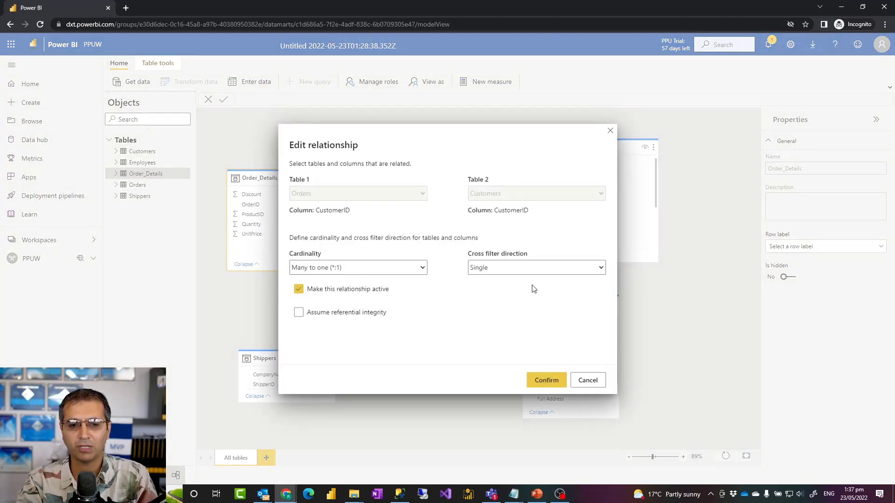
{"action": "left_click", "coordinate": [591, 384]}
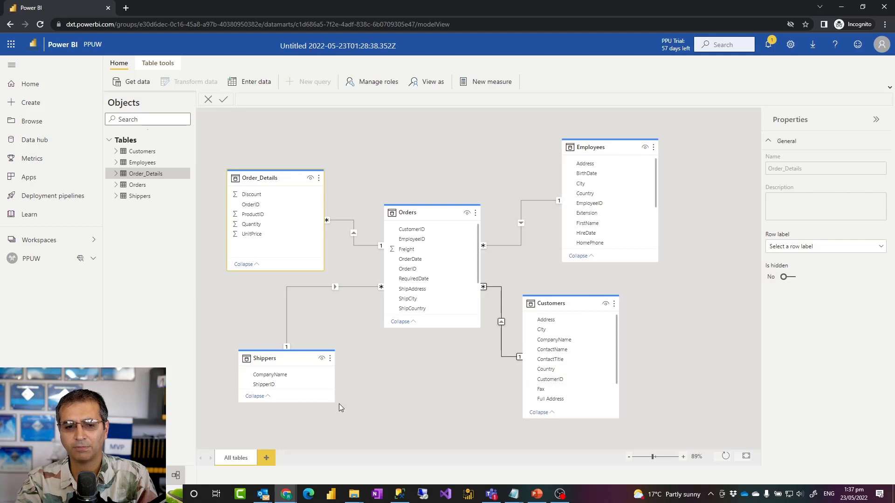
Hide the Orders EmployeeID column and leave the Freight column's format as General
{"action": "left_click", "coordinate": [412, 240]}
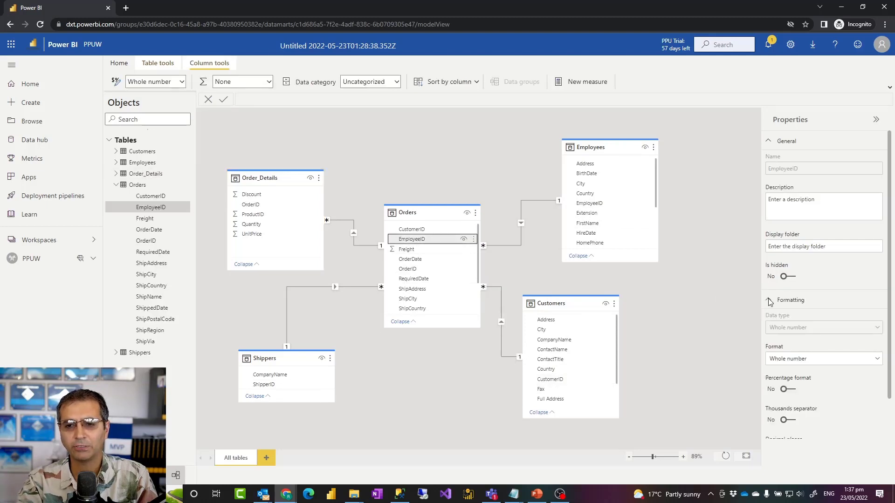
{"action": "left_click", "coordinate": [793, 277]}
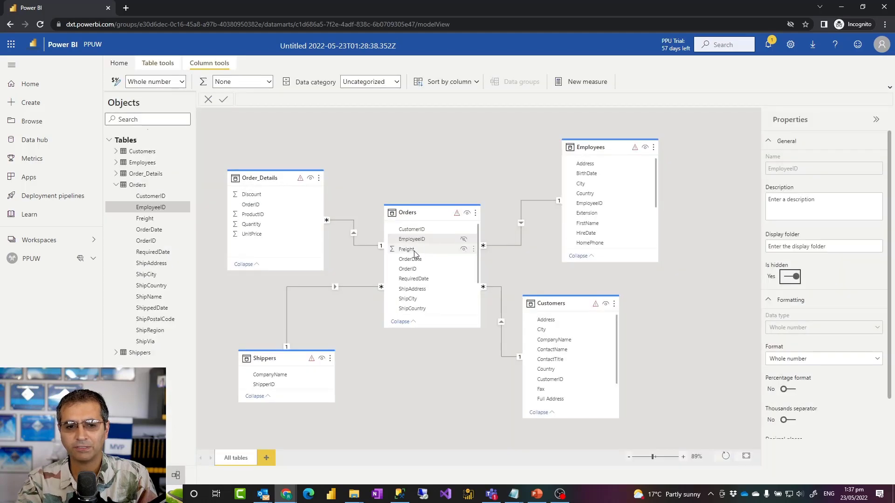
{"action": "left_click", "coordinate": [415, 252]}
{"action": "left_click", "coordinate": [820, 361]}
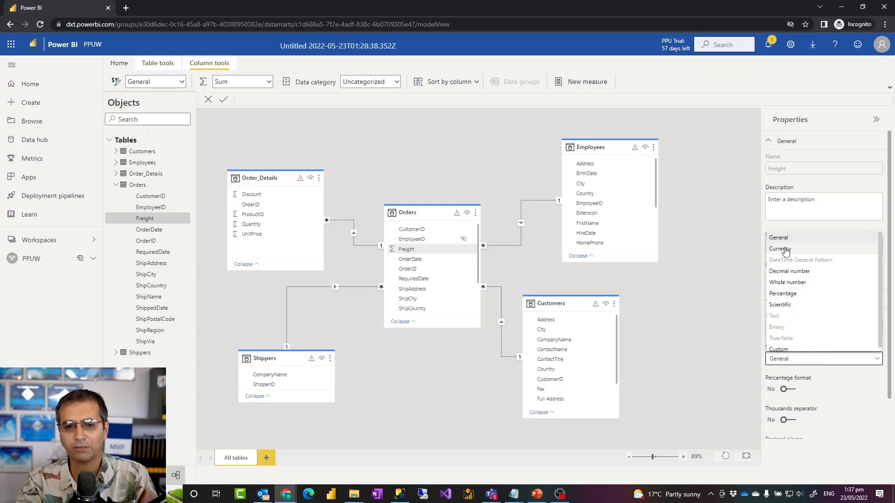
{"action": "left_click", "coordinate": [656, 308]}
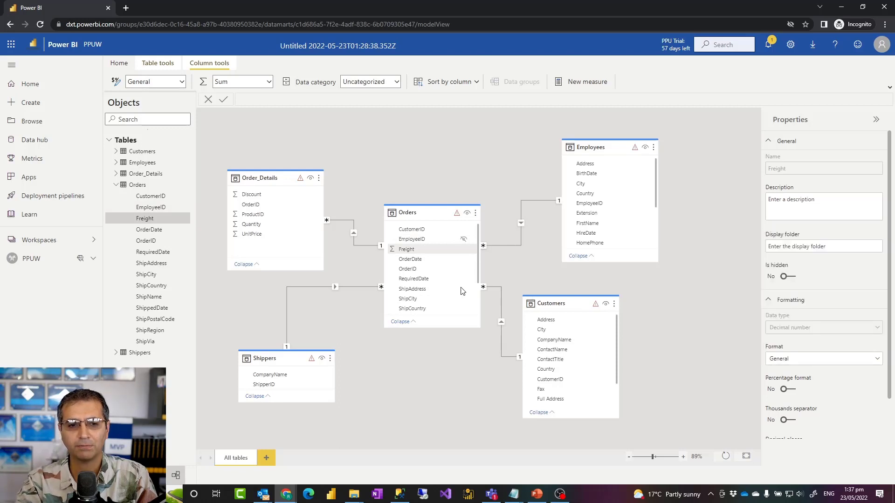
{"action": "left_click", "coordinate": [397, 151]}
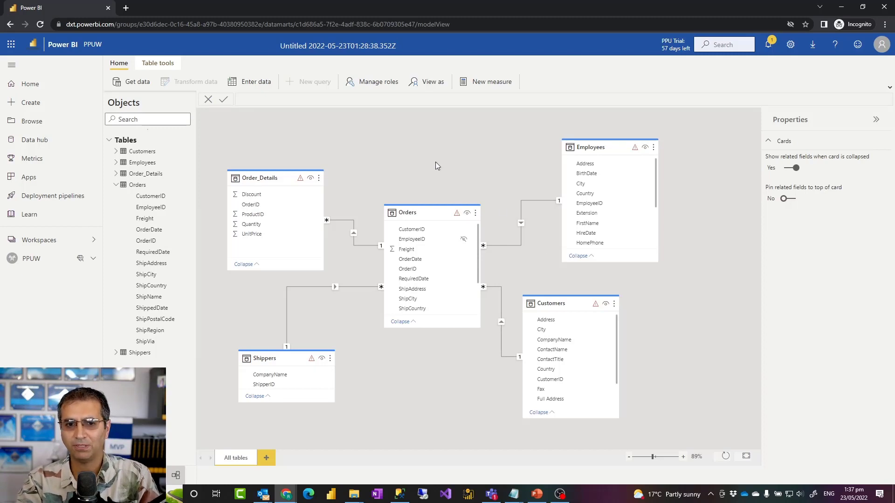
Create a new measure and name it Freight YTD
{"action": "left_click", "coordinate": [490, 84]}
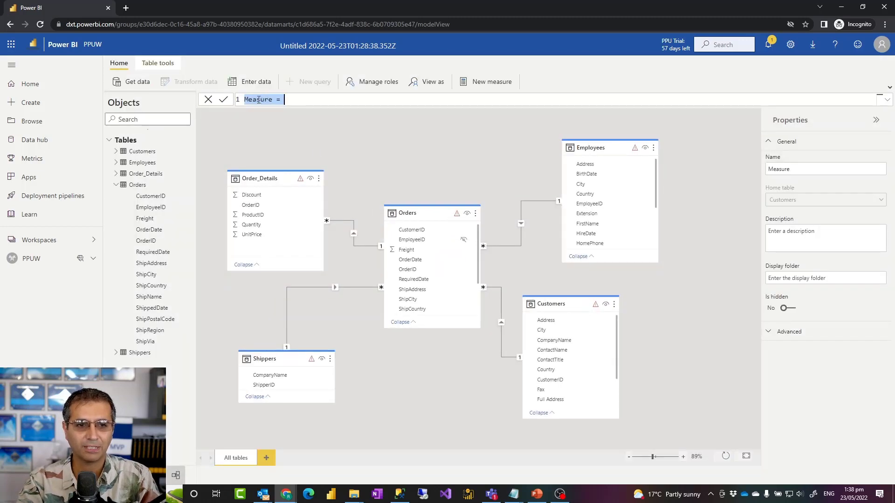
{"action": "scroll", "coordinate": [259, 100], "scroll_direction": "up", "scroll_amount": 4}
{"action": "double_click", "coordinate": [271, 105]}
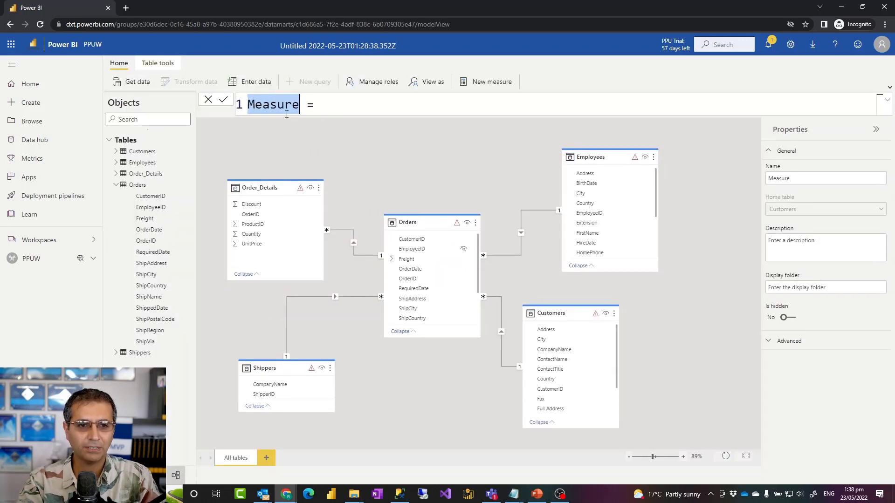
{"action": "type", "text": "Freight"}
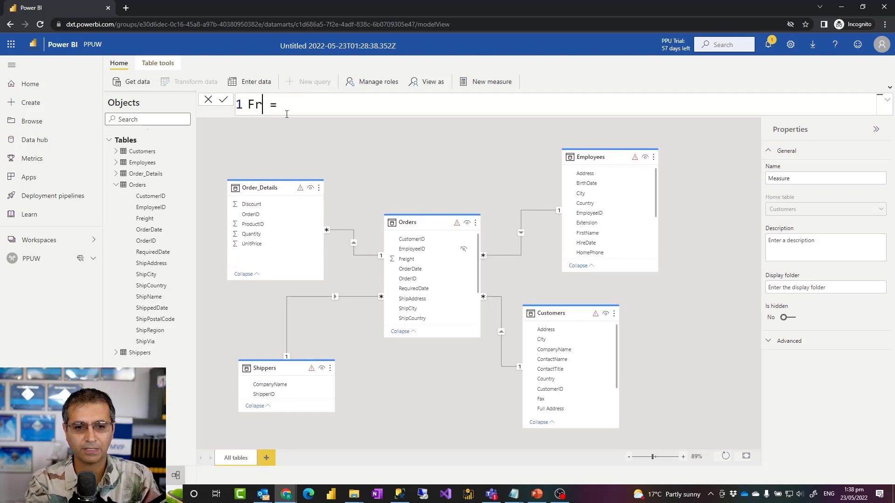
{"action": "type", "text": " YTD"}
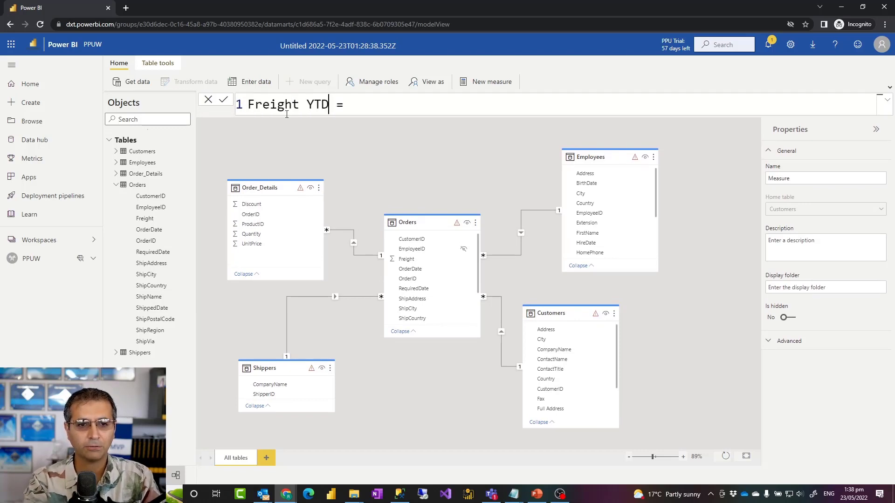
Start the measure formula with CALCULATE(Sum(Orders[Freight]),
{"action": "key", "text": "shift+Return"}
{"action": "type", "text": "cal"}
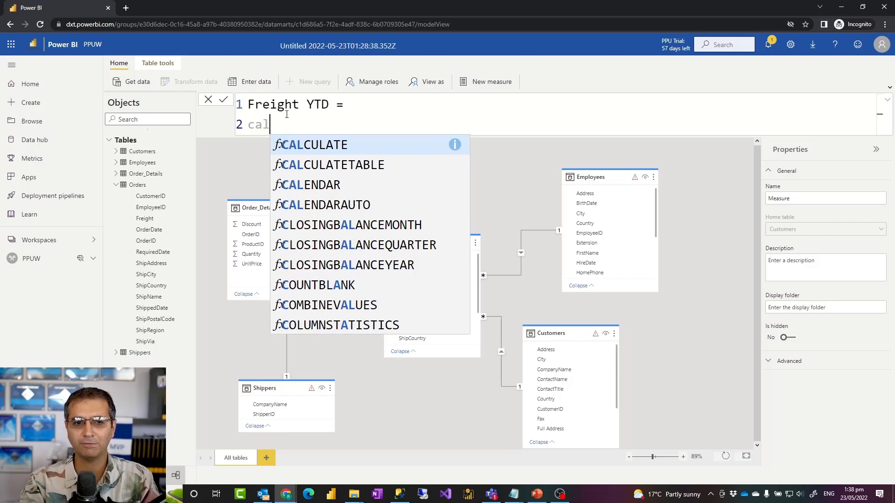
{"action": "key", "text": "Tab"}
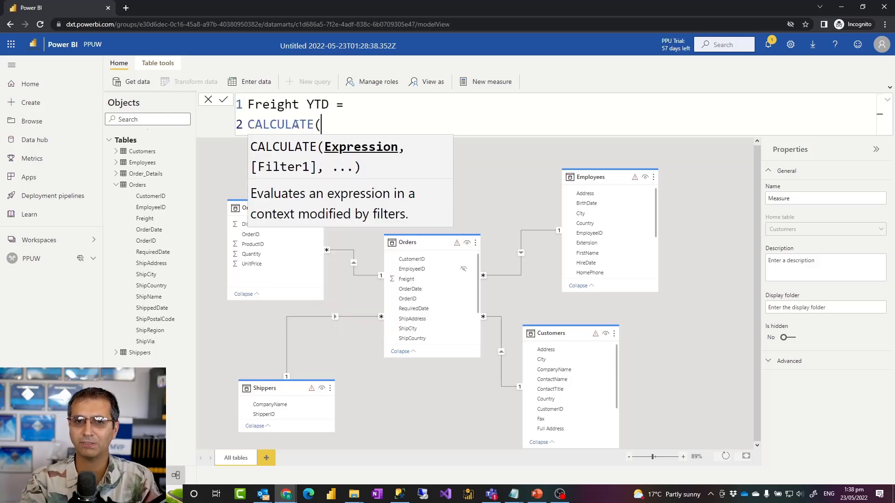
{"action": "key", "text": "shift+Return"}
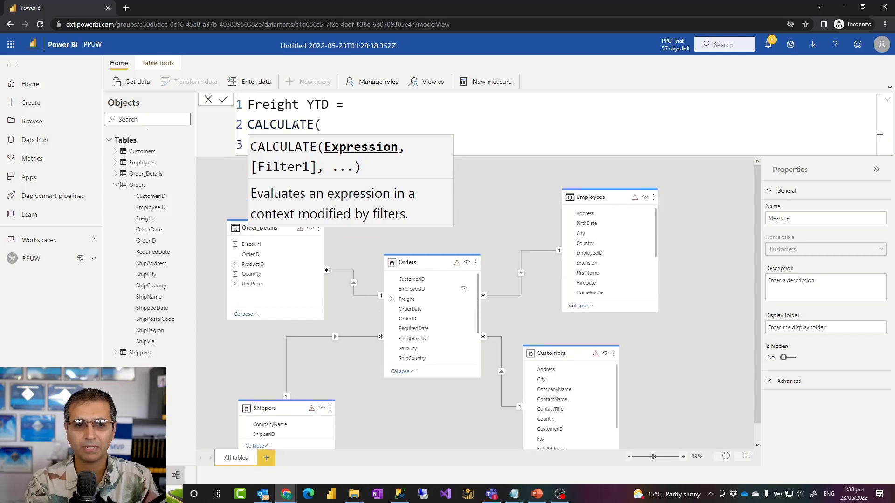
{"action": "type", "text": "Sum(Fr"}
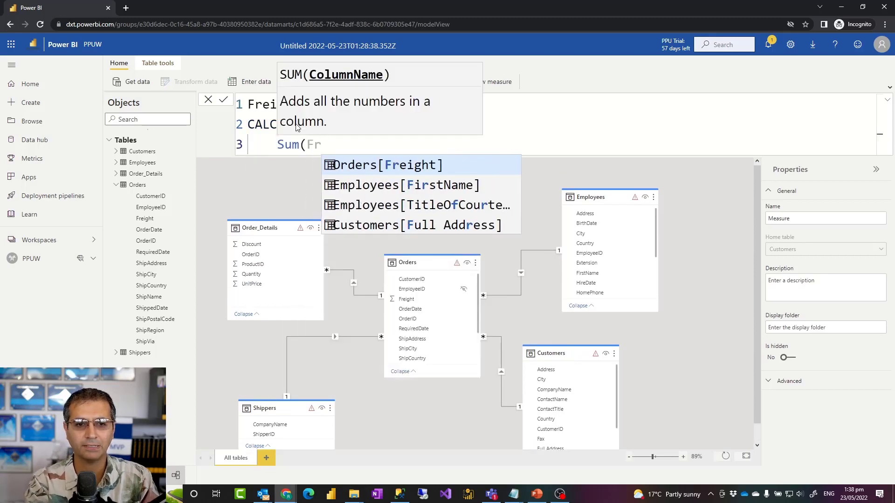
{"action": "key", "text": "Tab"}
{"action": "type", "text": ")"}
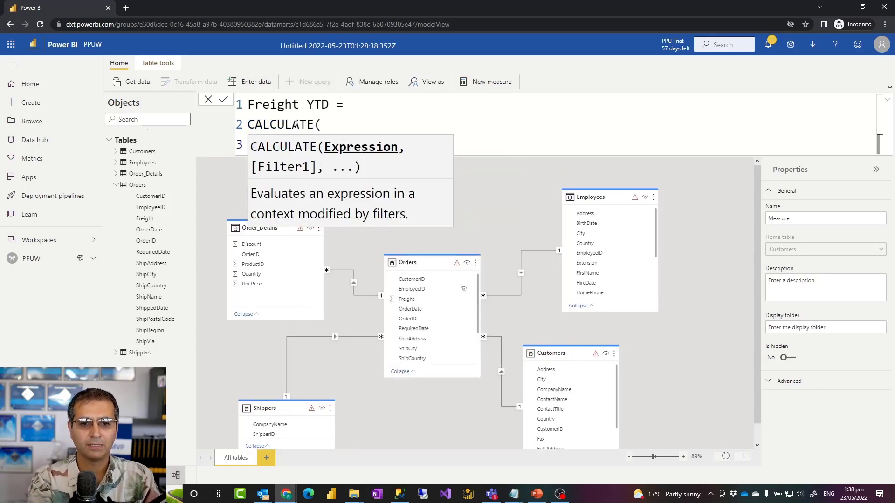
{"action": "type", "text": ","}
Finish the formula with DATESYTD(Orders[OrderDate]) as the date filter and commit the measure
{"action": "key", "text": "shift+Return"}
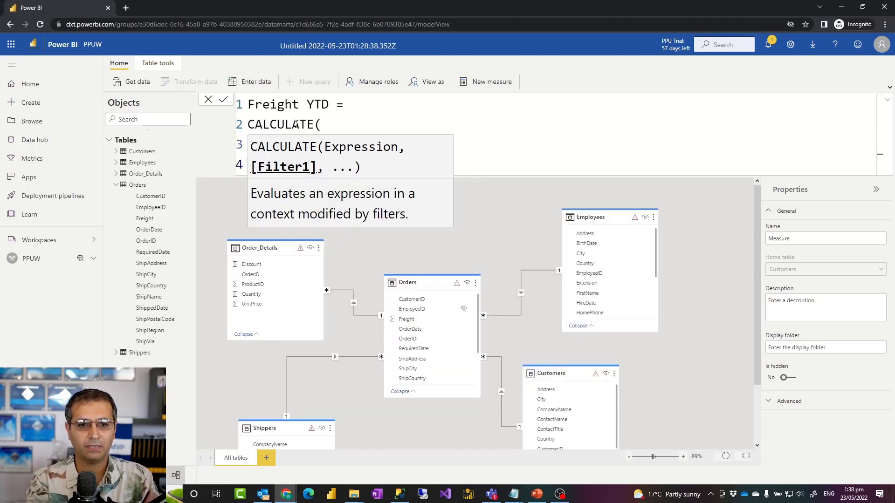
{"action": "type", "text": "DATES"}
{"action": "key", "text": "Escape"}
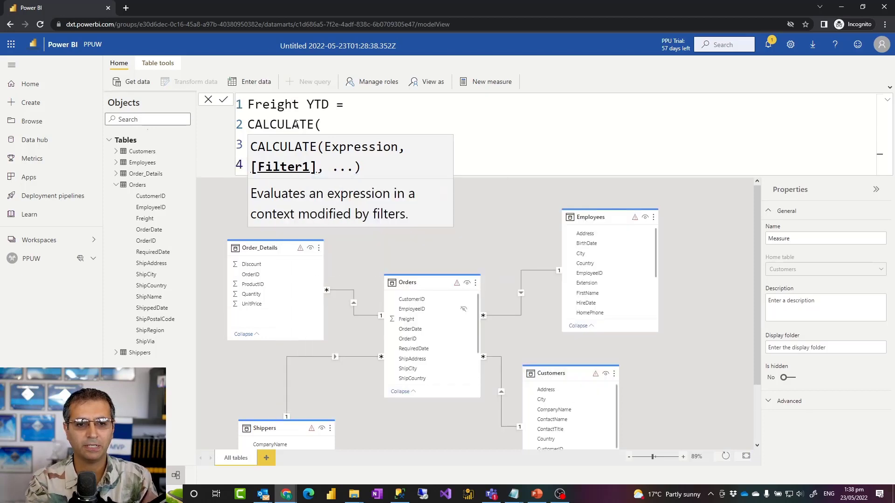
{"action": "scroll", "coordinate": [442, 148], "scroll_direction": "down", "scroll_amount": 5}
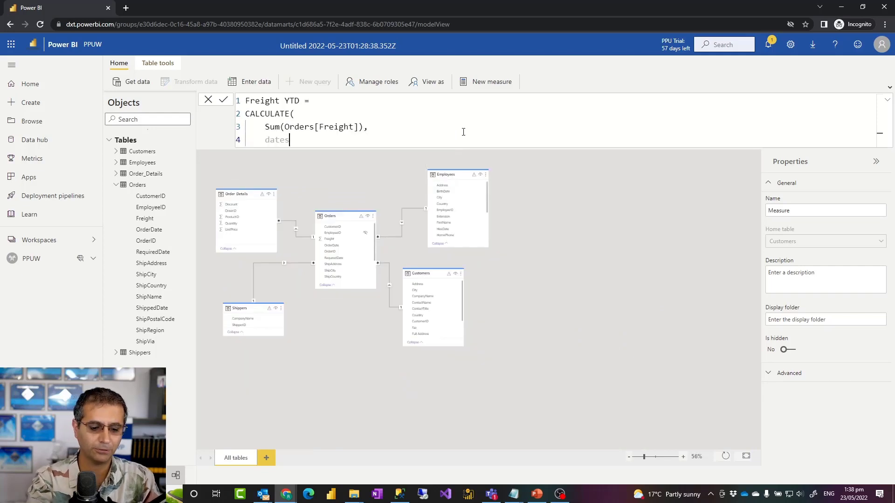
{"action": "type", "text": "ytd"}
{"action": "key", "text": "Tab"}
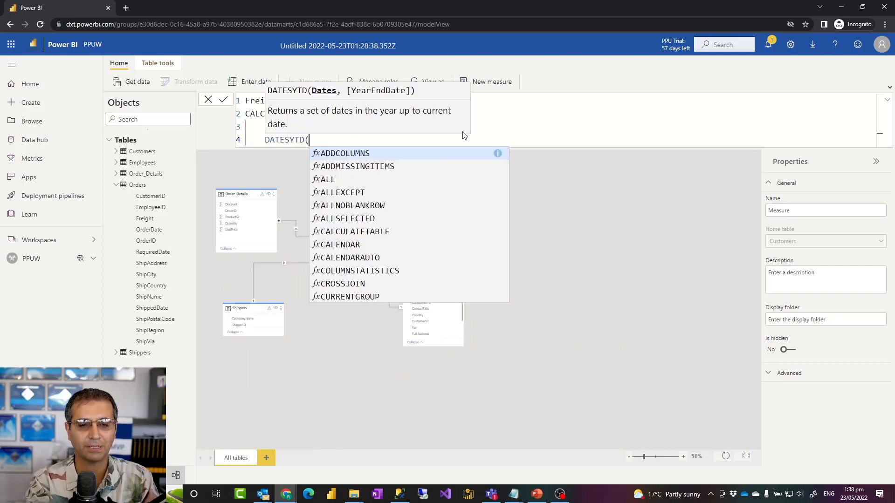
{"action": "type", "text": "f"}
{"action": "key", "text": "BackSpace"}
{"action": "type", "text": "orderdate"}
{"action": "key", "text": "Tab"}
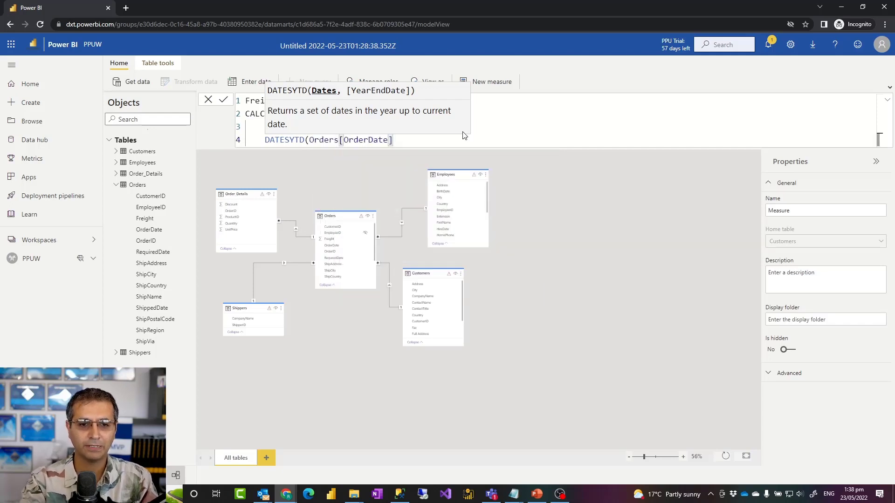
{"action": "type", "text": ")"}
{"action": "key", "text": "Return"}
{"action": "type", "text": ")"}
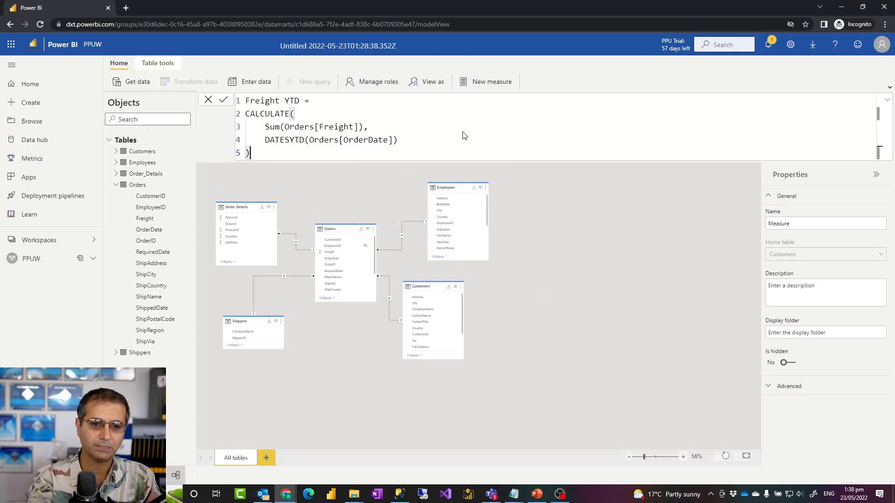
{"action": "key", "text": "Return"}
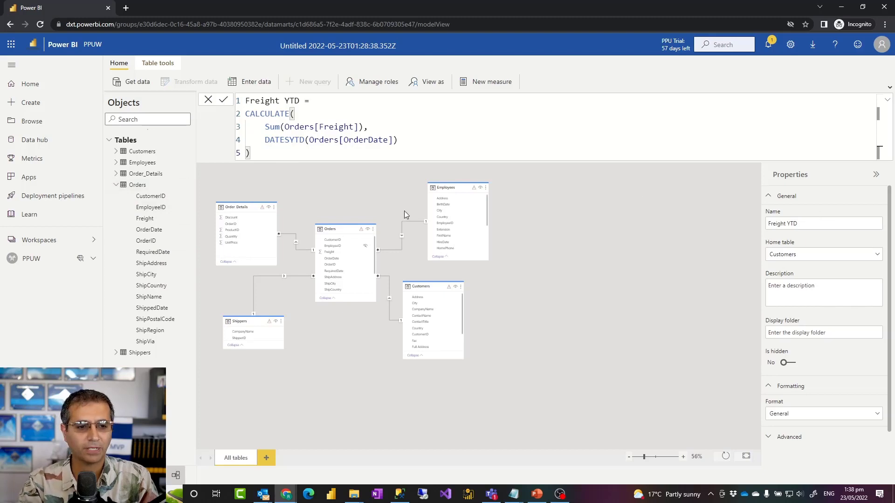
{"action": "left_click", "coordinate": [887, 100]}
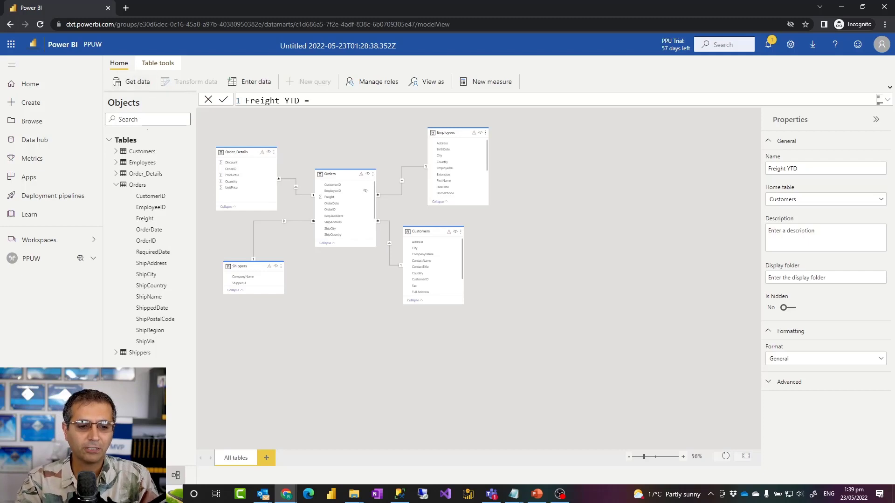
Select the Customers table in data view and start a new row-level security role
{"action": "left_click", "coordinate": [177, 441]}
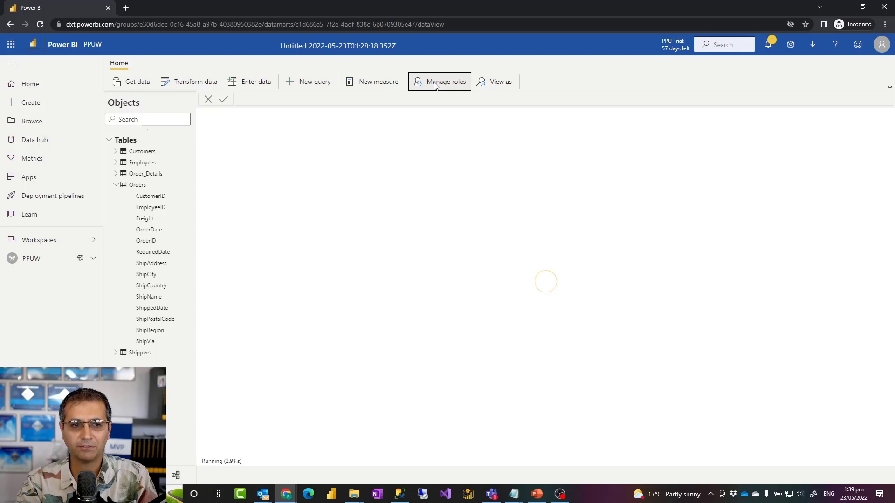
{"action": "left_click", "coordinate": [143, 155]}
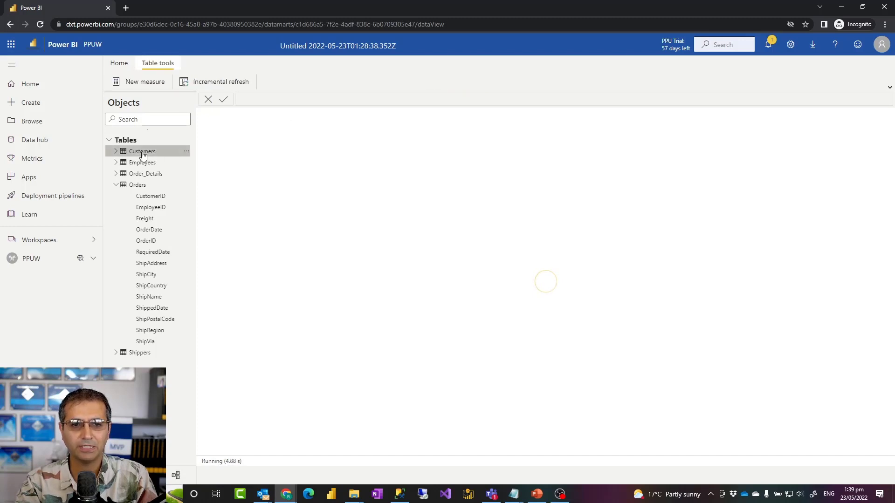
{"action": "left_click", "coordinate": [122, 67]}
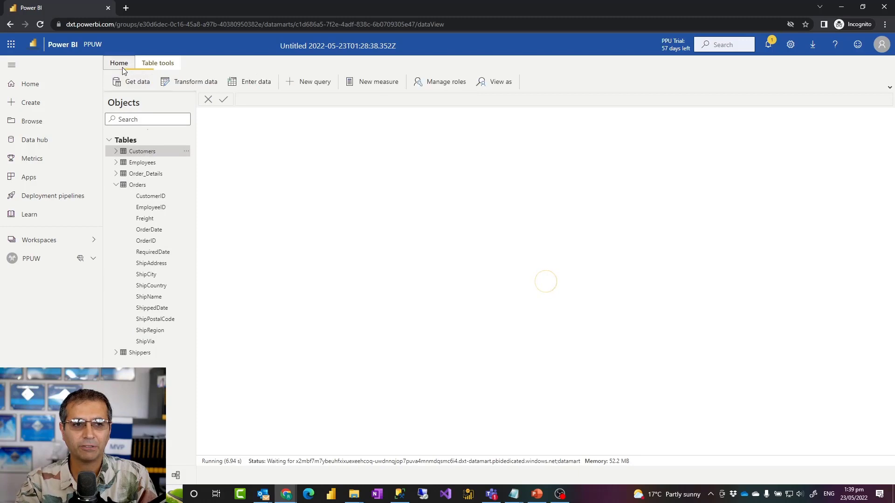
{"action": "left_click", "coordinate": [456, 83]}
{"action": "left_click", "coordinate": [231, 219]}
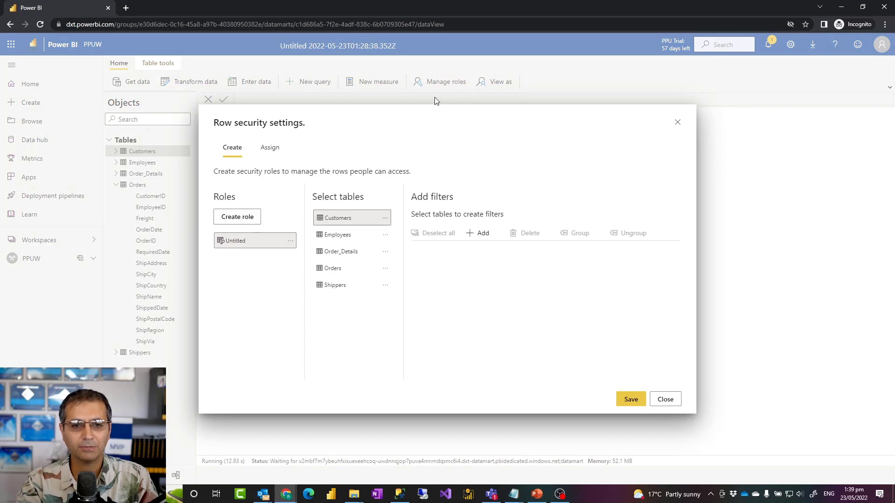
Add a Customers rule with Country equals Germany and name the role Germany Sales
{"action": "left_click_drag", "start_coordinate": [437, 107], "coordinate": [541, 242]}
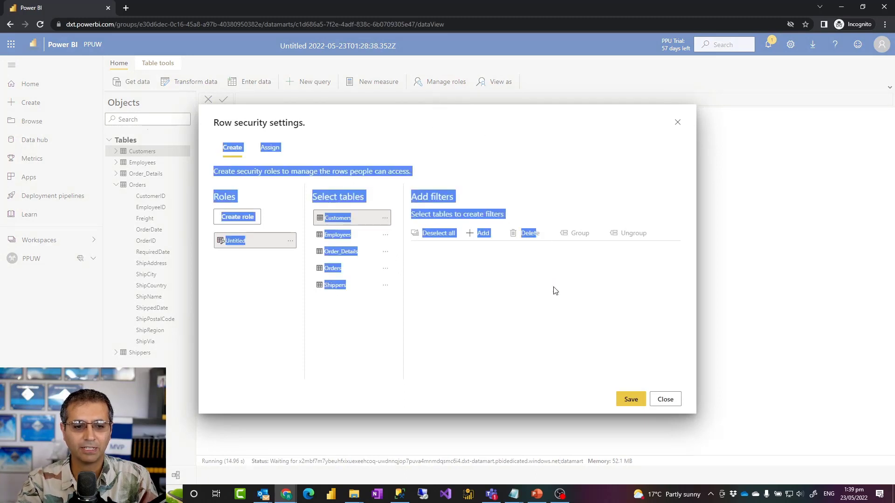
{"action": "left_click", "coordinate": [444, 273]}
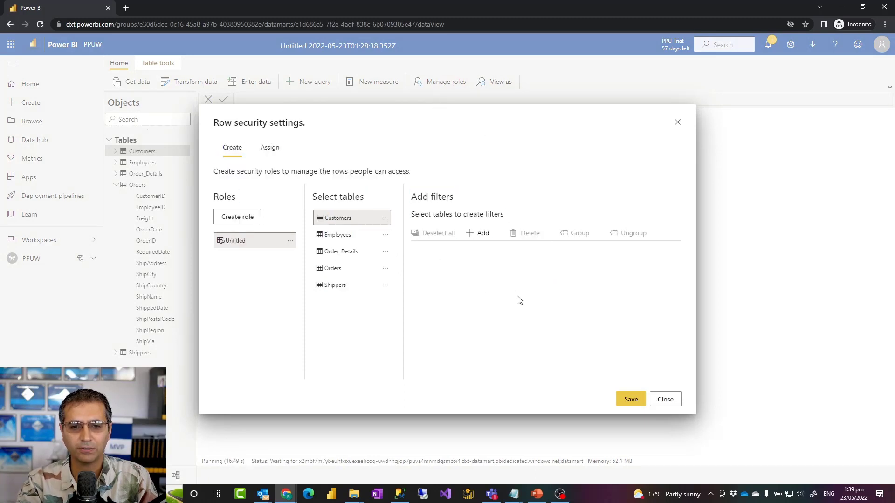
{"action": "left_click", "coordinate": [482, 238]}
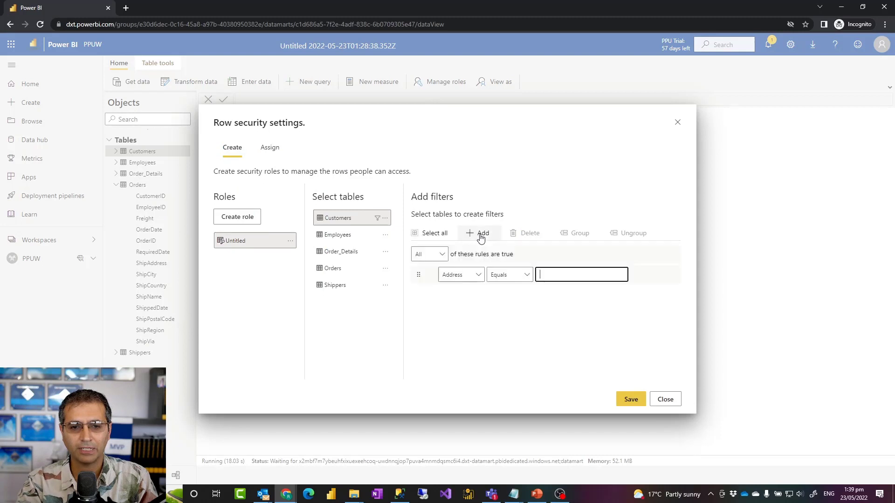
{"action": "left_click", "coordinate": [477, 276]}
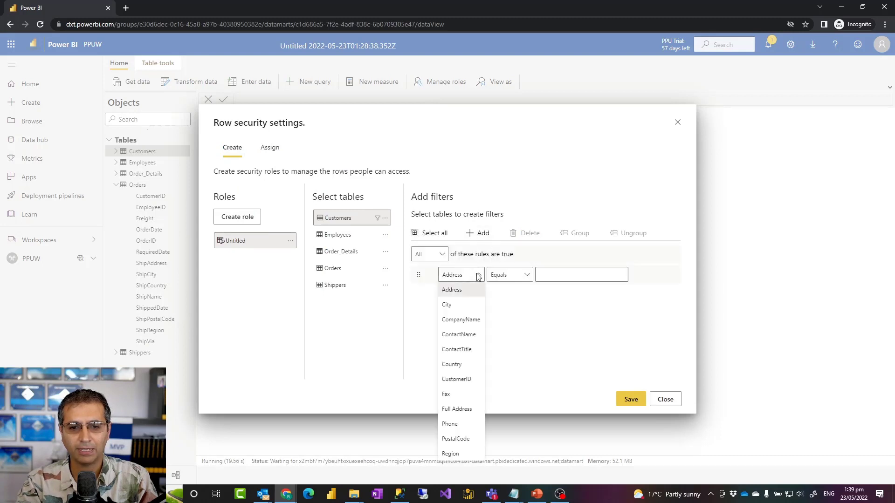
{"action": "left_click", "coordinate": [462, 365]}
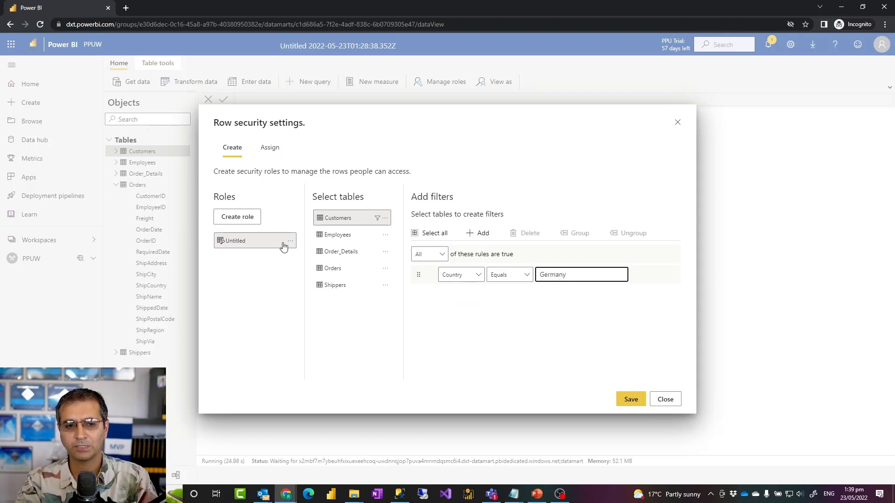
{"action": "left_click", "coordinate": [246, 242]}
{"action": "double_click", "coordinate": [246, 242]}
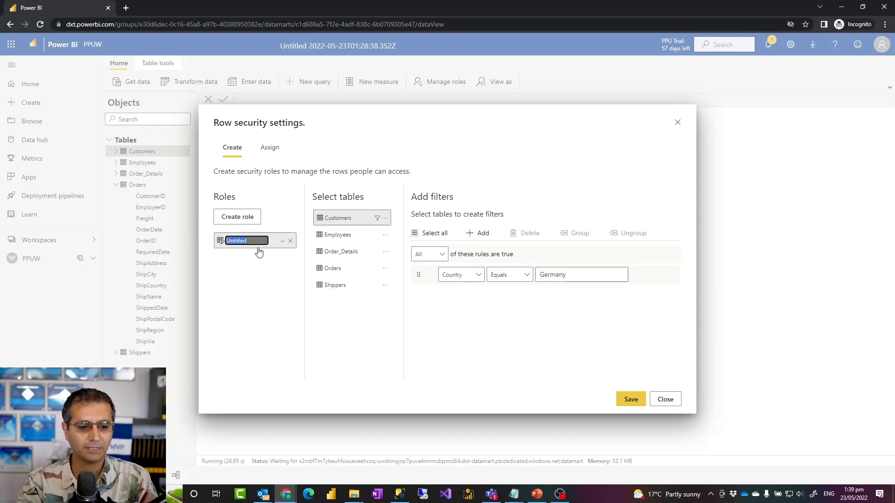
{"action": "type", "text": "Germany Sales"}
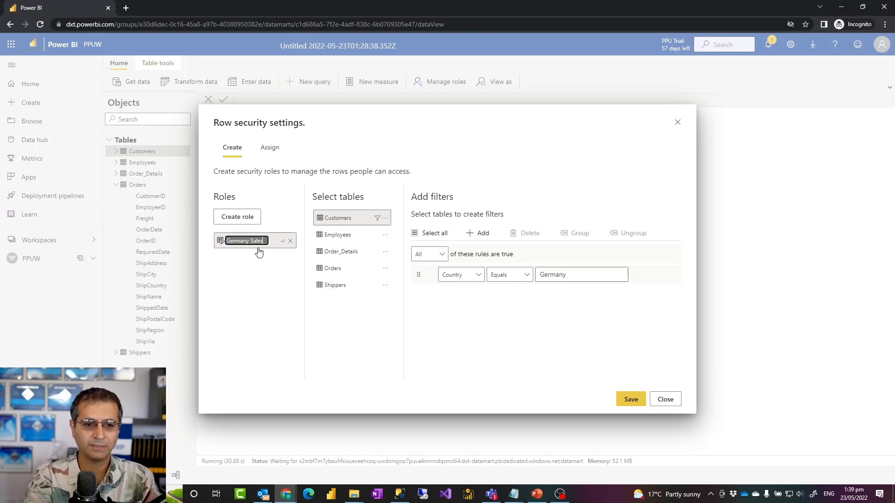
{"action": "key", "text": "Return"}
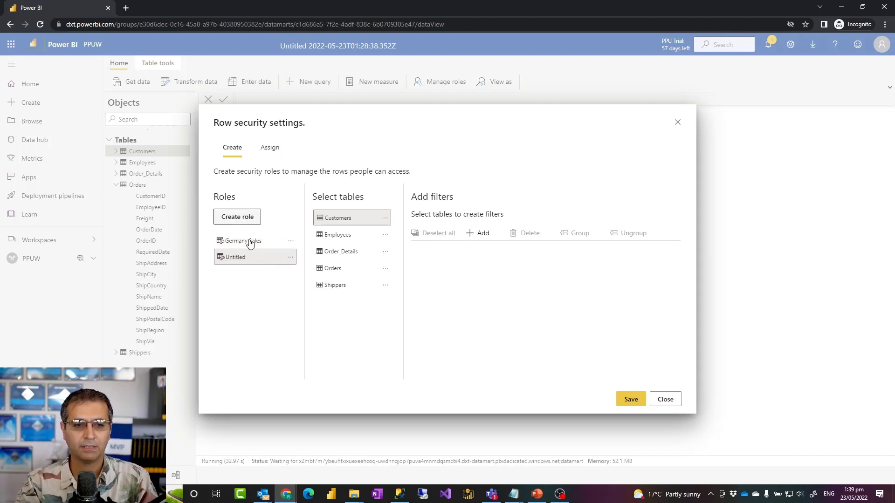
Give the Untitled role a Customers rule with Country equals Mexico
{"action": "left_click", "coordinate": [482, 233]}
{"action": "left_click", "coordinate": [478, 276]}
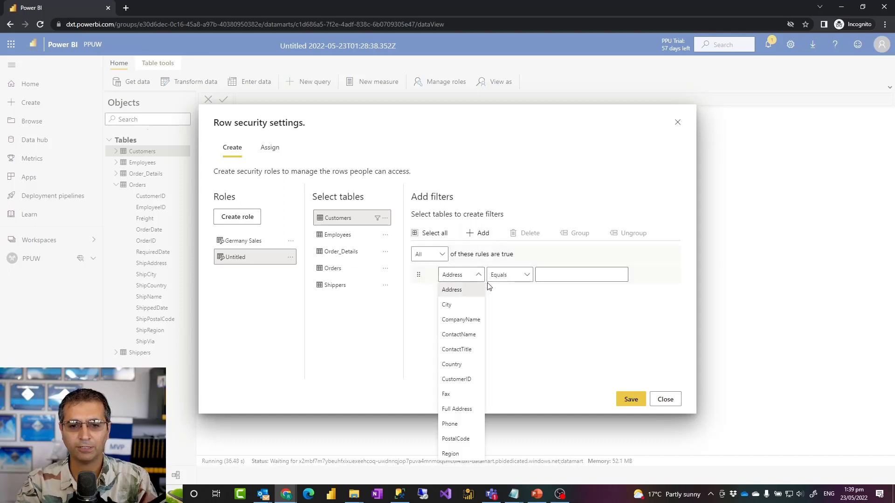
{"action": "left_click", "coordinate": [466, 366]}
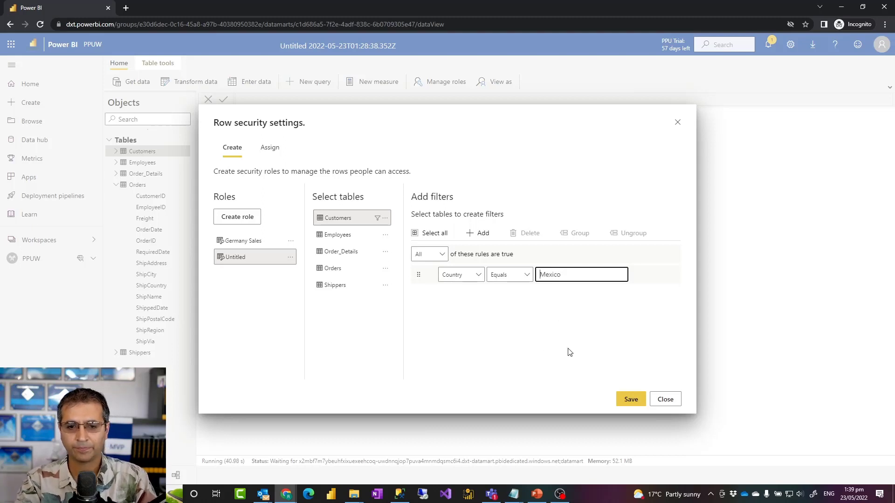
{"action": "left_click", "coordinate": [546, 337]}
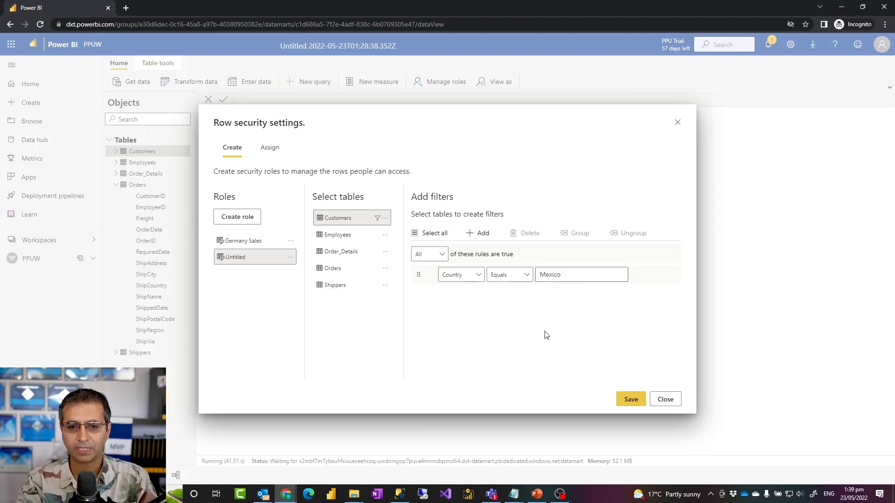
Save both security roles and review the Germany and Mexico filters
{"action": "left_click", "coordinate": [632, 401]}
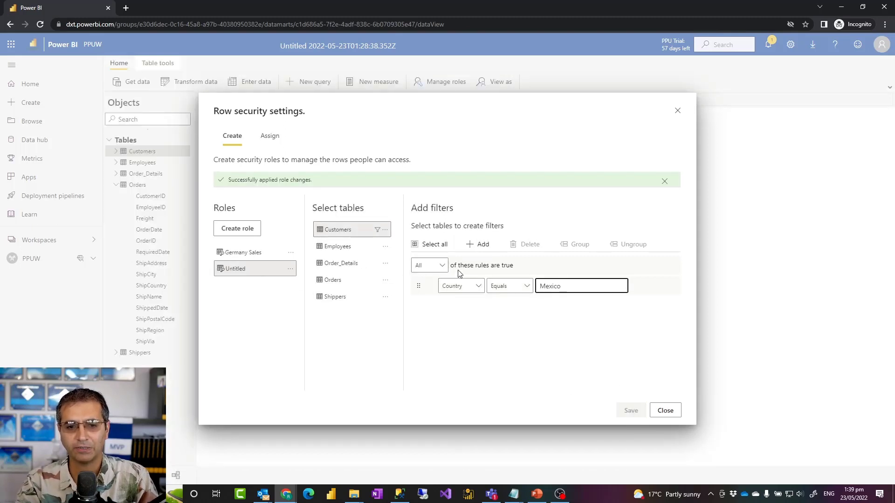
{"action": "left_click", "coordinate": [243, 256]}
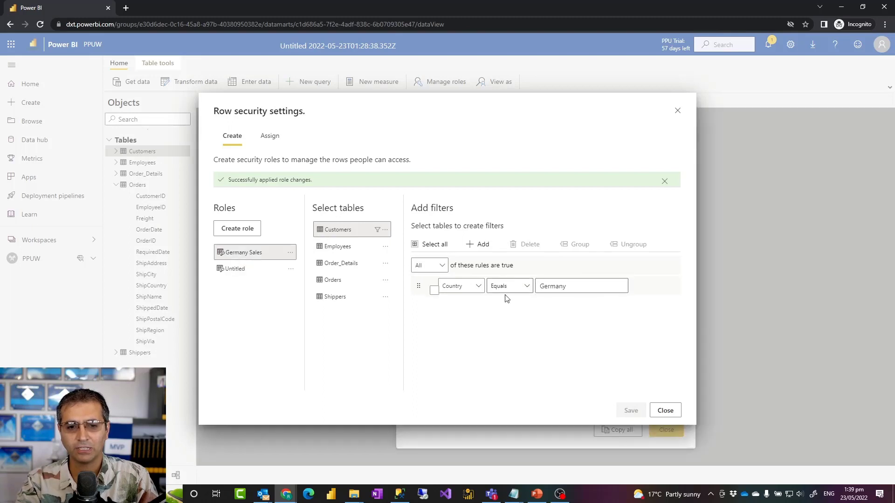
{"action": "left_click", "coordinate": [237, 270]}
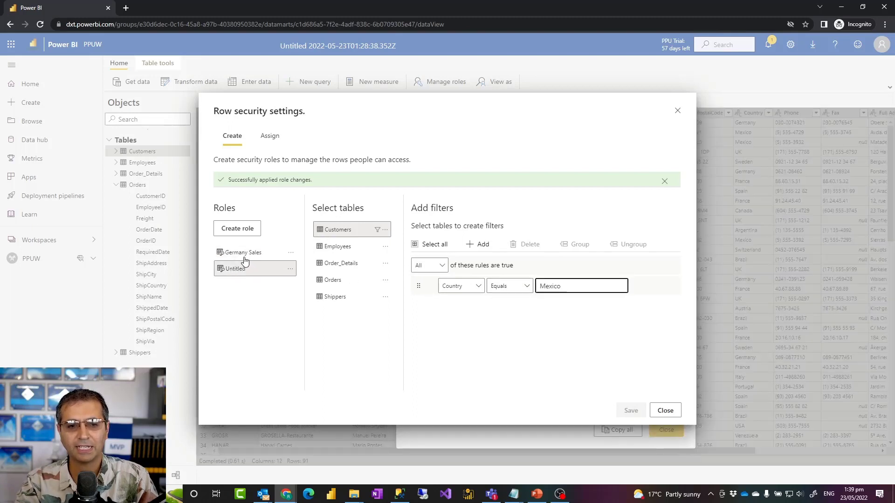
{"action": "left_click", "coordinate": [243, 256]}
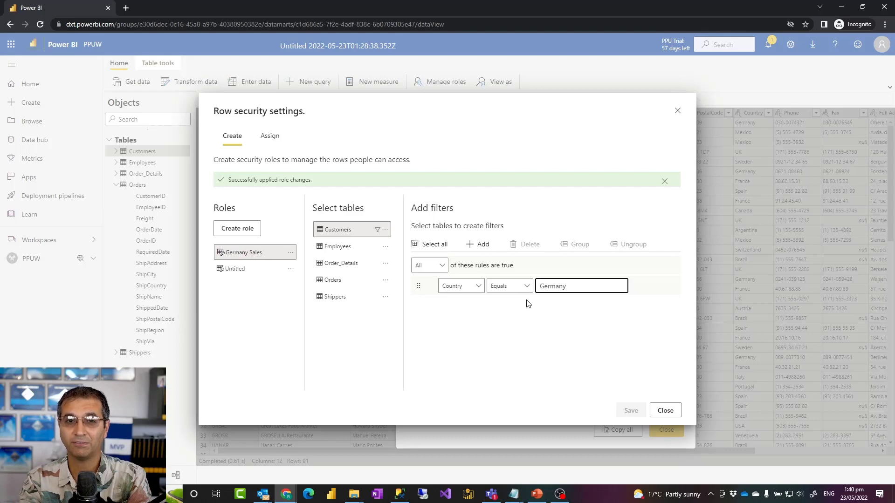
Look at the Assign tab for Germany Sales, then close row security and dismiss the error
{"action": "left_click", "coordinate": [271, 137]}
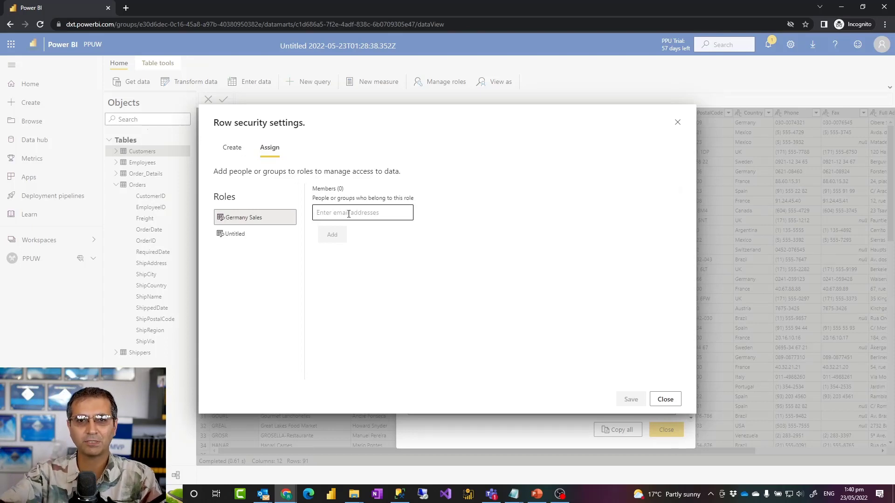
{"action": "left_click", "coordinate": [348, 214]}
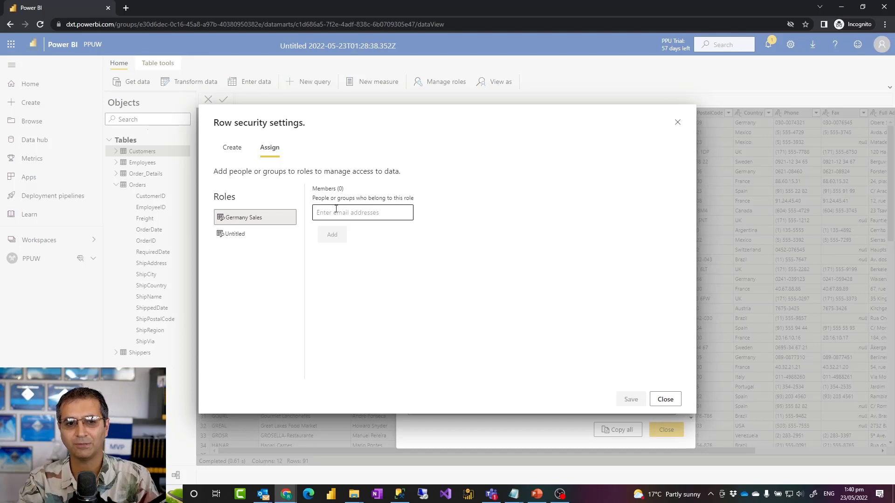
{"action": "left_click", "coordinate": [232, 148]}
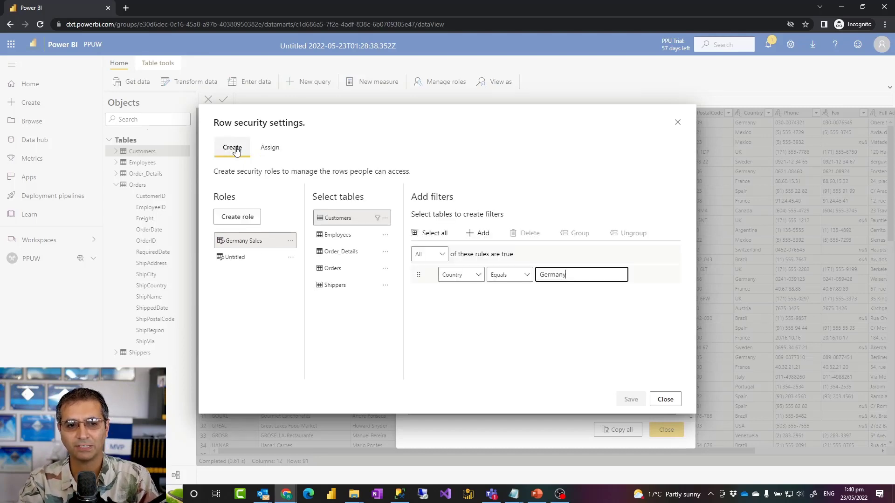
{"action": "left_click", "coordinate": [665, 401]}
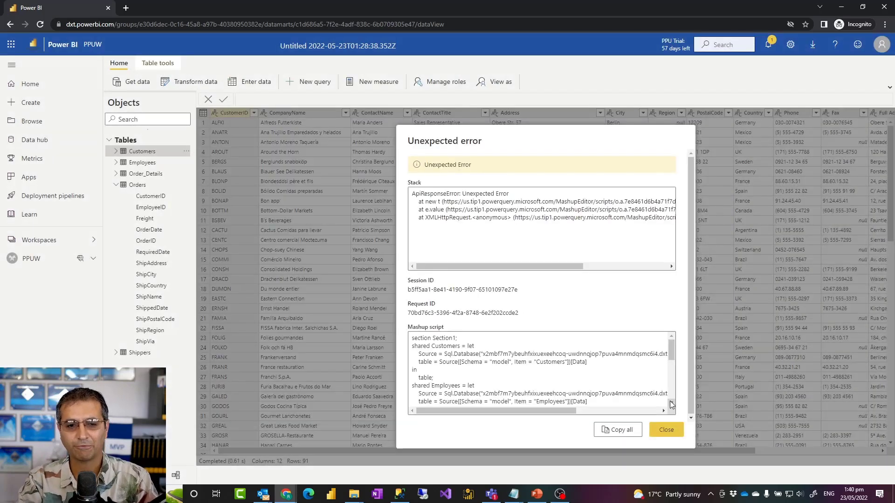
{"action": "left_click", "coordinate": [666, 429]}
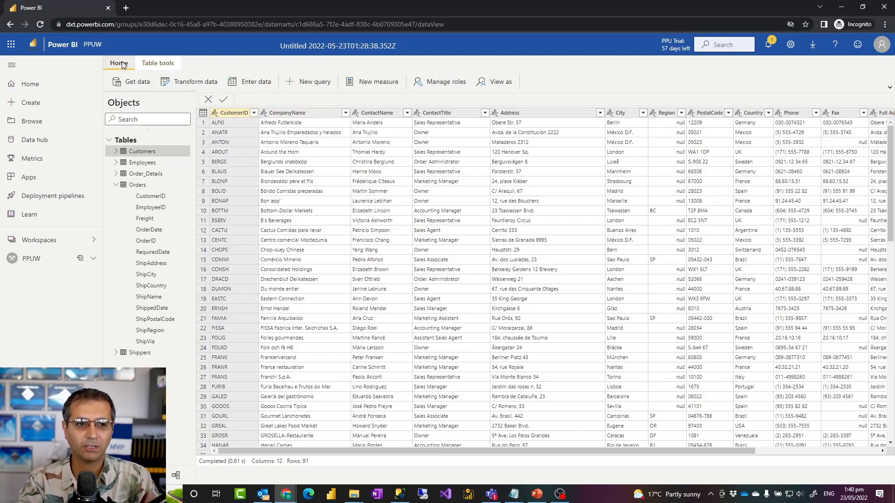
Replace the datamart's Untitled timestamp title with 'Northwind sample 2'
{"action": "left_click", "coordinate": [160, 62]}
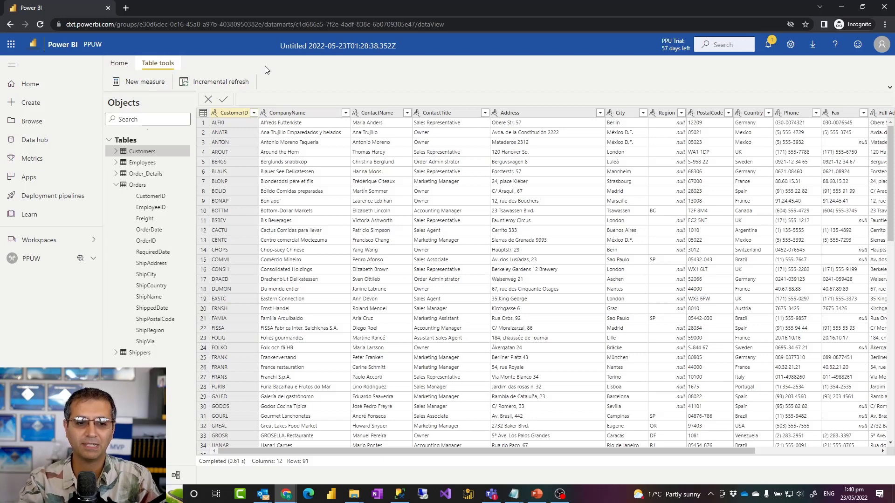
{"action": "left_click", "coordinate": [330, 45]}
{"action": "double_click", "coordinate": [319, 73]}
{"action": "triple_click", "coordinate": [322, 73]}
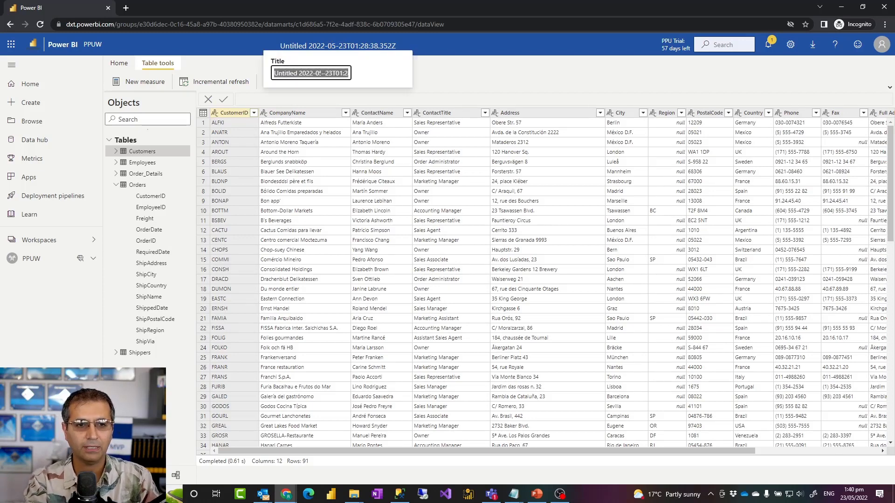
{"action": "type", "text": "Northwind"}
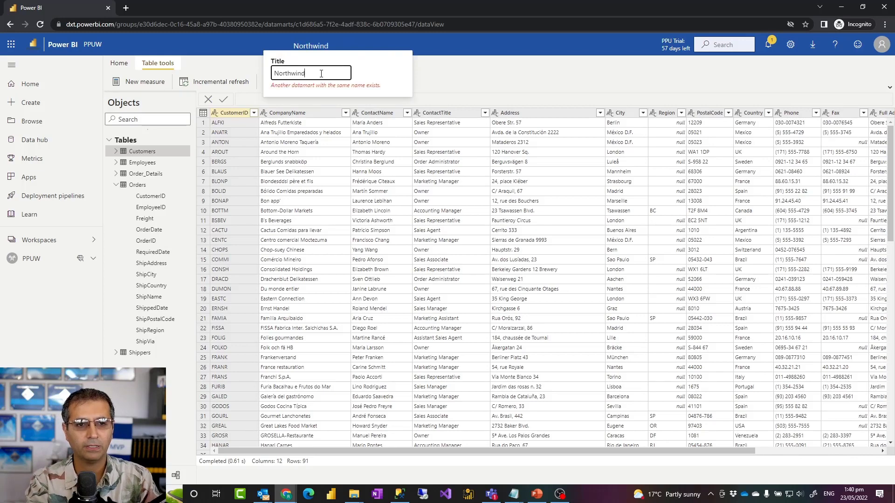
{"action": "type", "text": " sample 2"}
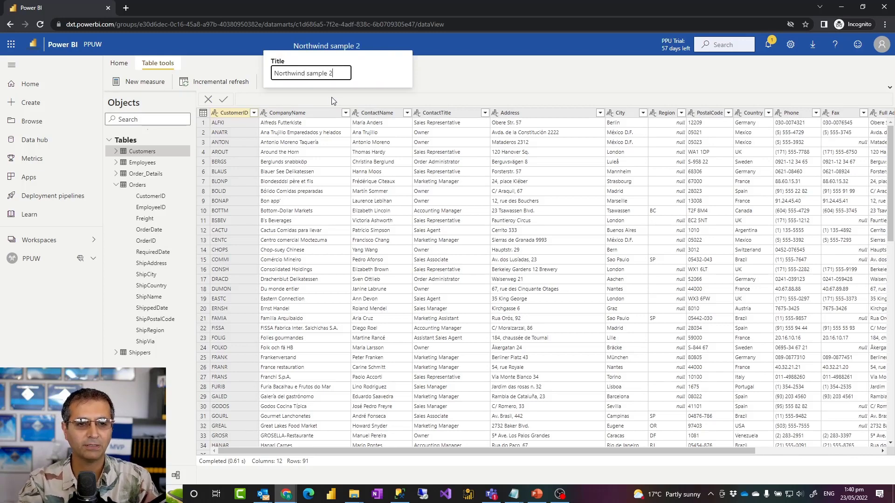
{"action": "left_click", "coordinate": [518, 81]}
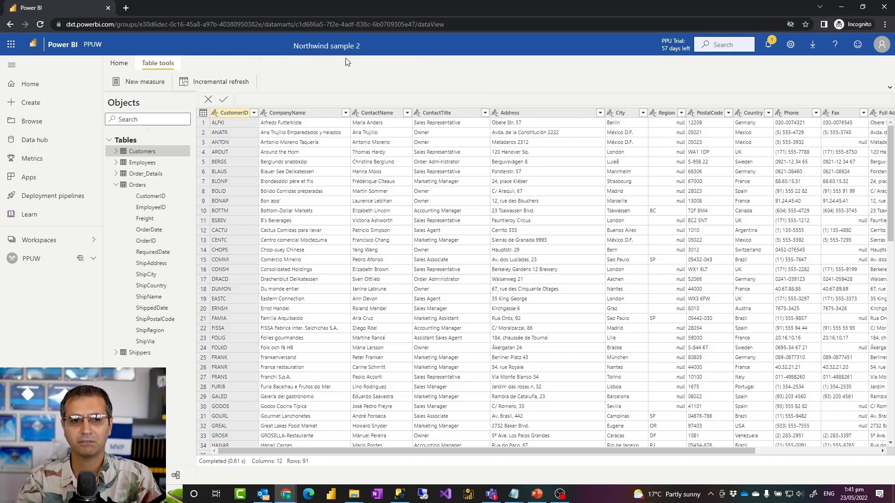
Show the PPUW workspace, filter to Datamarts (Preview), then list all items again
{"action": "left_click", "coordinate": [30, 262]}
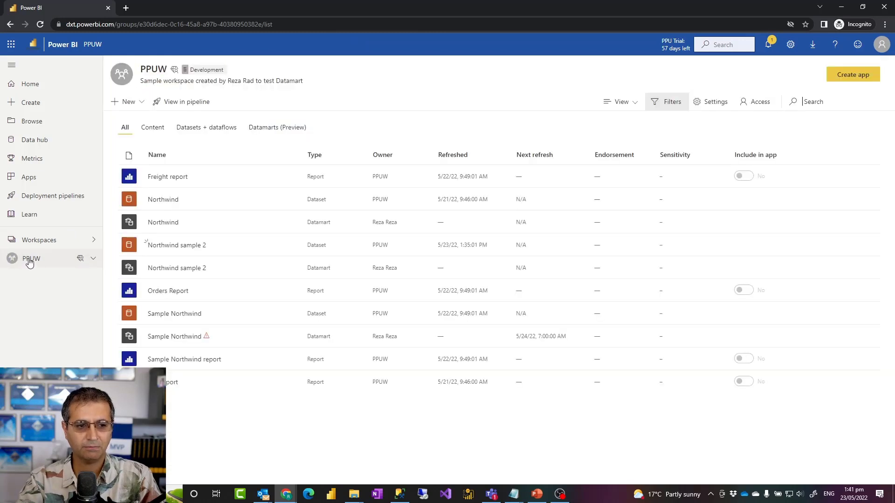
{"action": "left_click", "coordinate": [279, 128]}
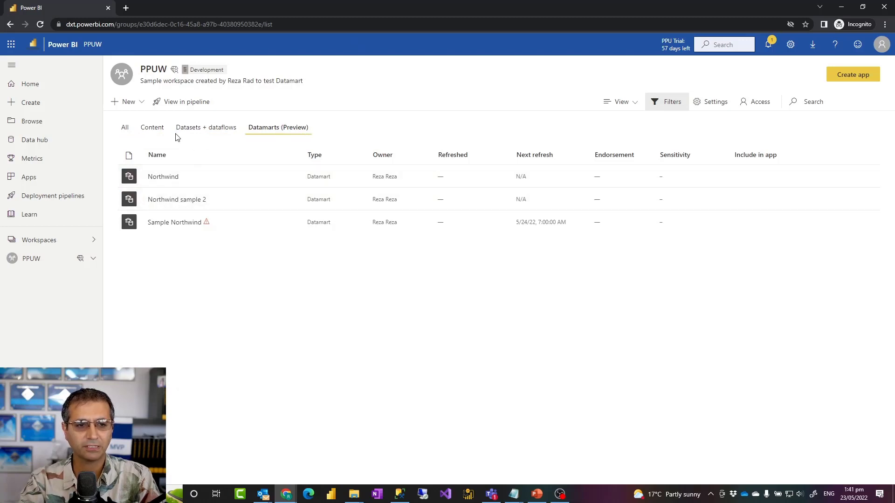
{"action": "left_click", "coordinate": [125, 128]}
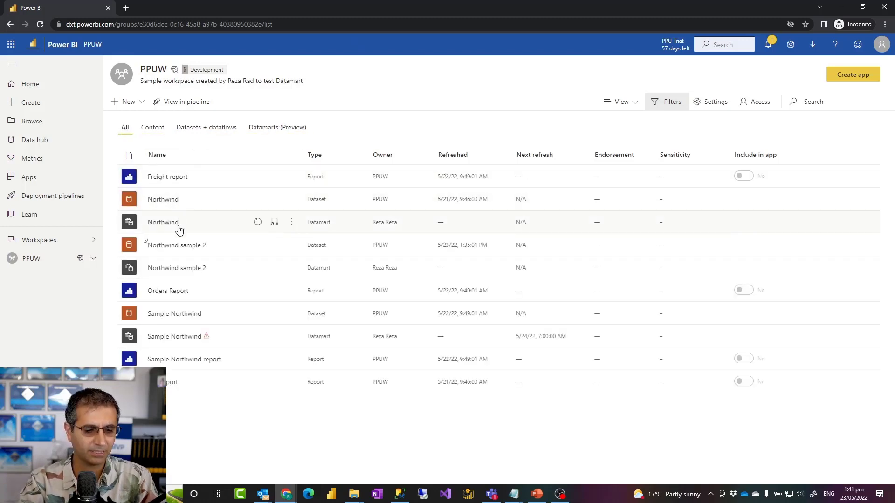